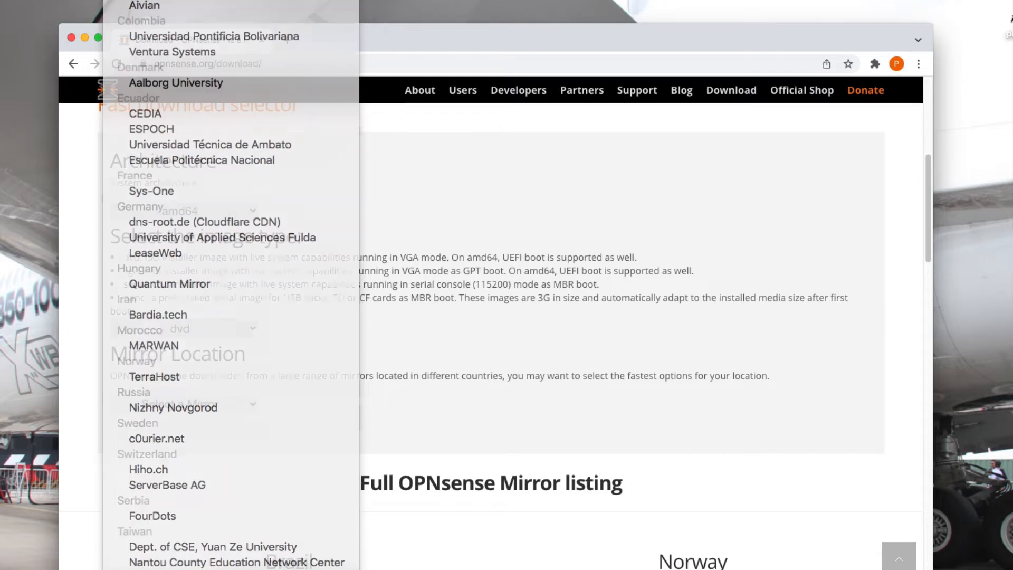
Download the OPNsense amd64 dvd image from the LeaseWeb (West Coast) mirror and open Chrome's Downloads page.
{"action": "left_click", "coordinate": [184, 454]}
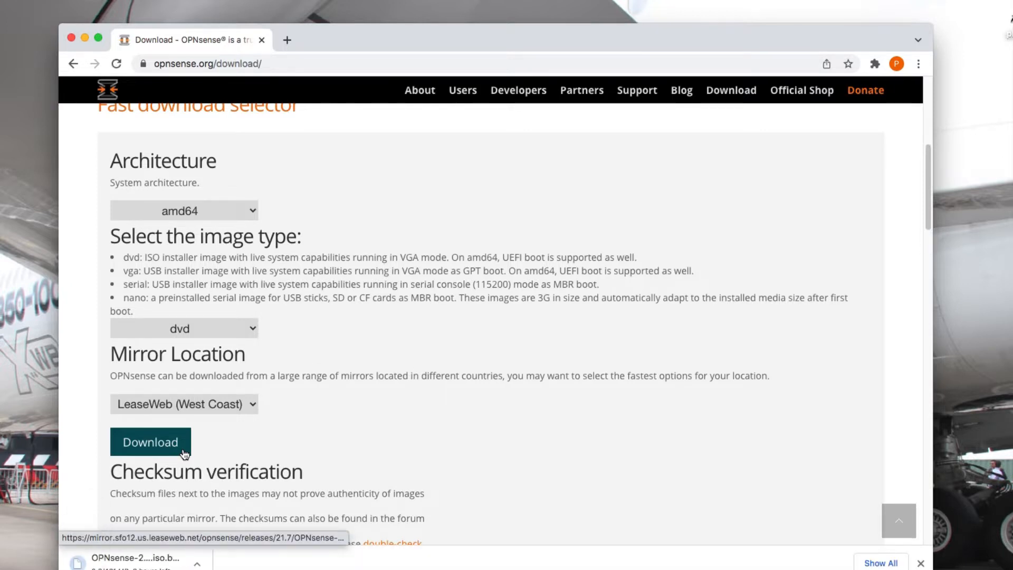
{"action": "left_click", "coordinate": [917, 64]}
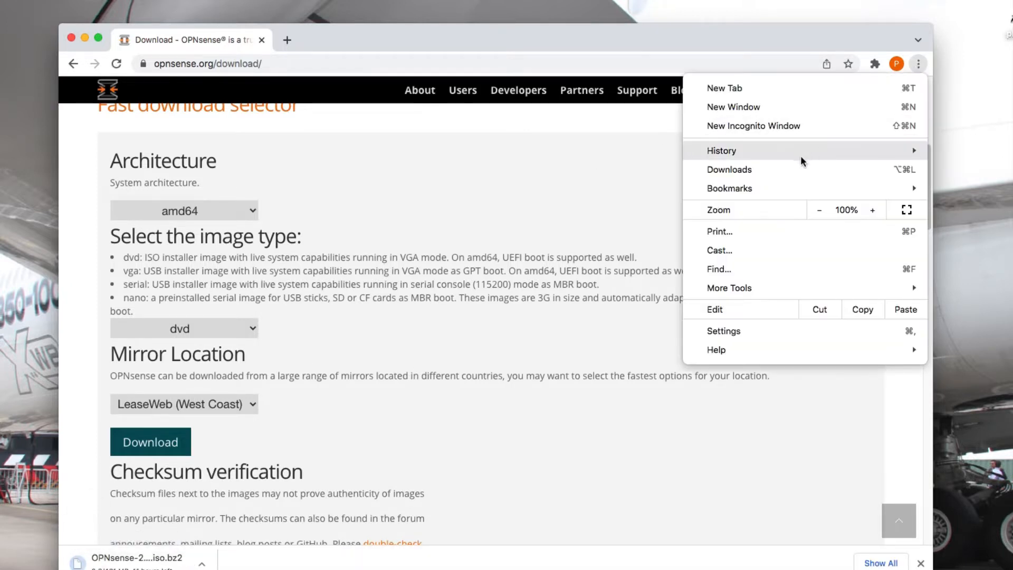
{"action": "left_click", "coordinate": [795, 166]}
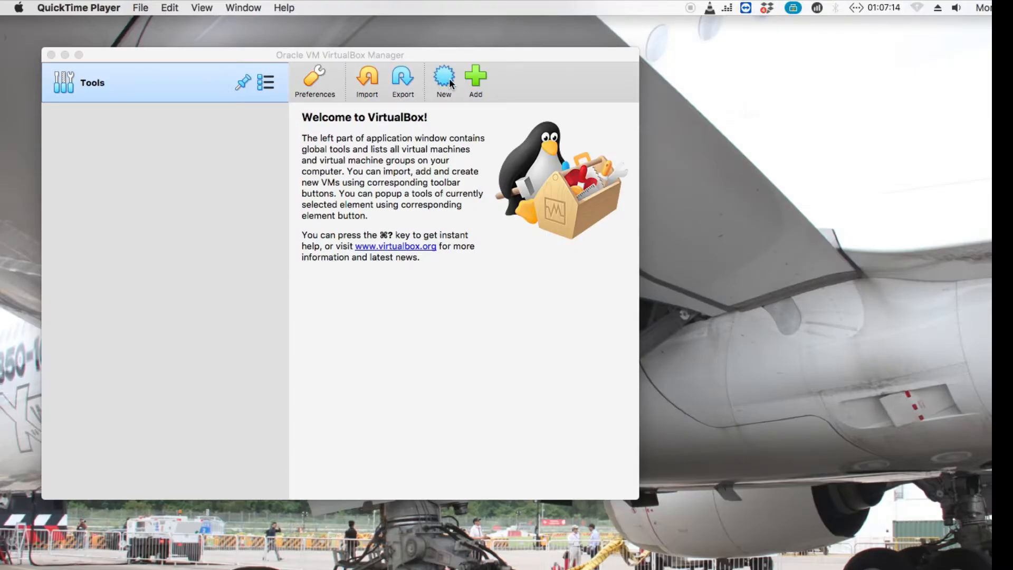
Create a BSD / FreeBSD (64-bit) machine named 'OPNSENSE VIRTUAL MACHINE' with 2048 MB memory.
{"action": "left_click", "coordinate": [449, 78]}
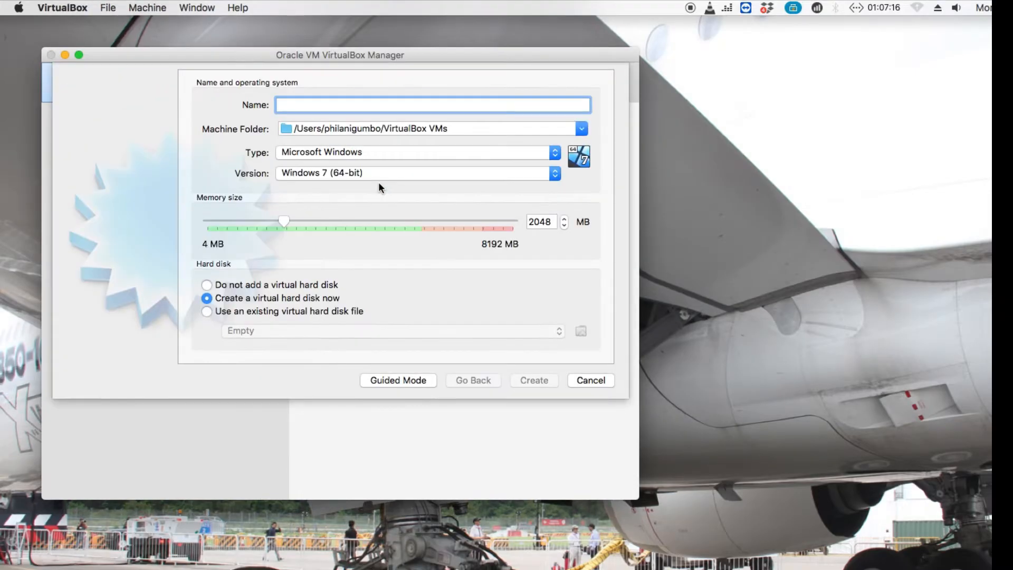
{"action": "type", "text": "OPN"}
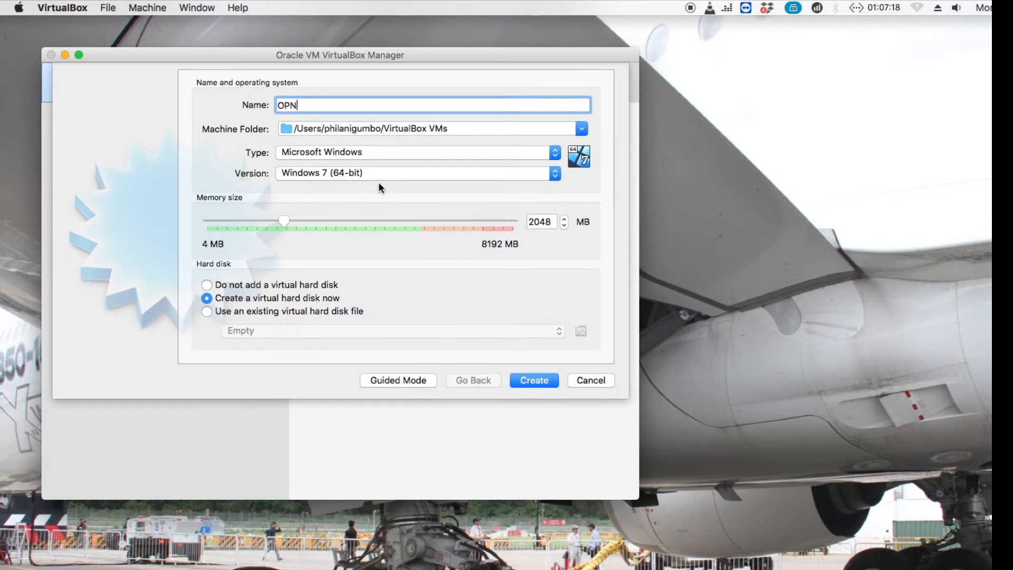
{"action": "type", "text": "SENSE VIRTUAL MACHINE"}
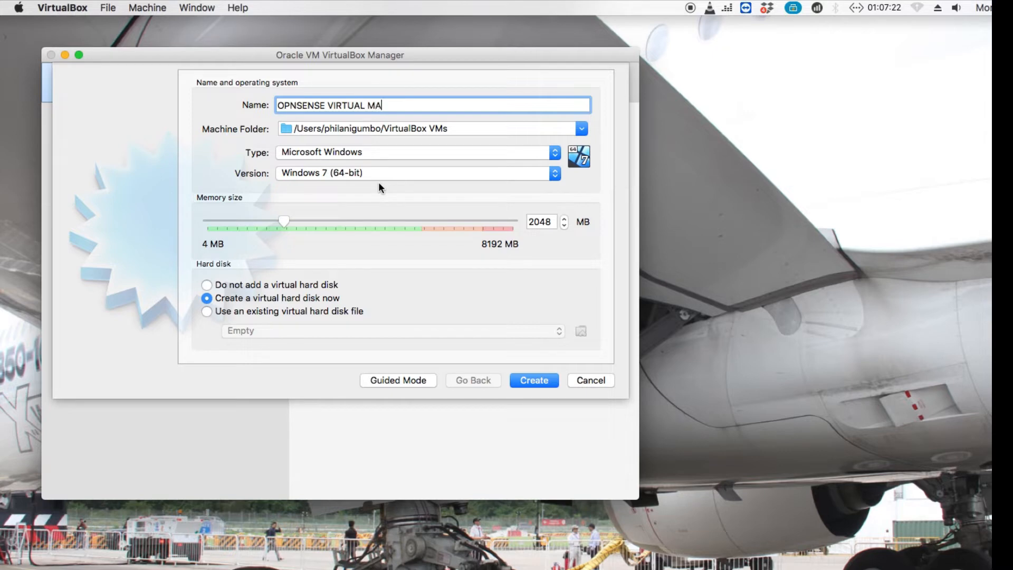
{"action": "left_click", "coordinate": [350, 154]}
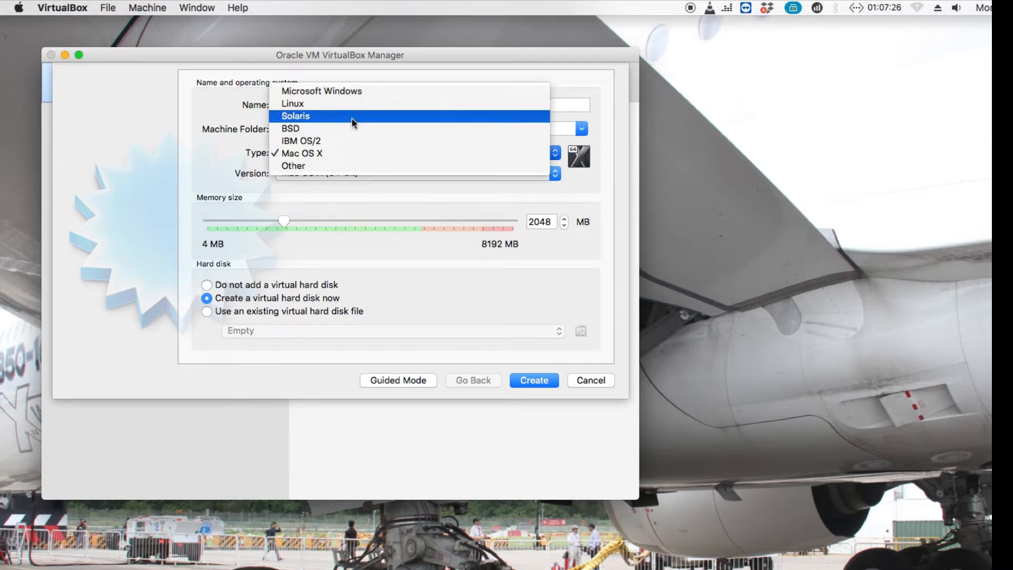
{"action": "left_click", "coordinate": [350, 128]}
{"action": "left_click", "coordinate": [338, 175]}
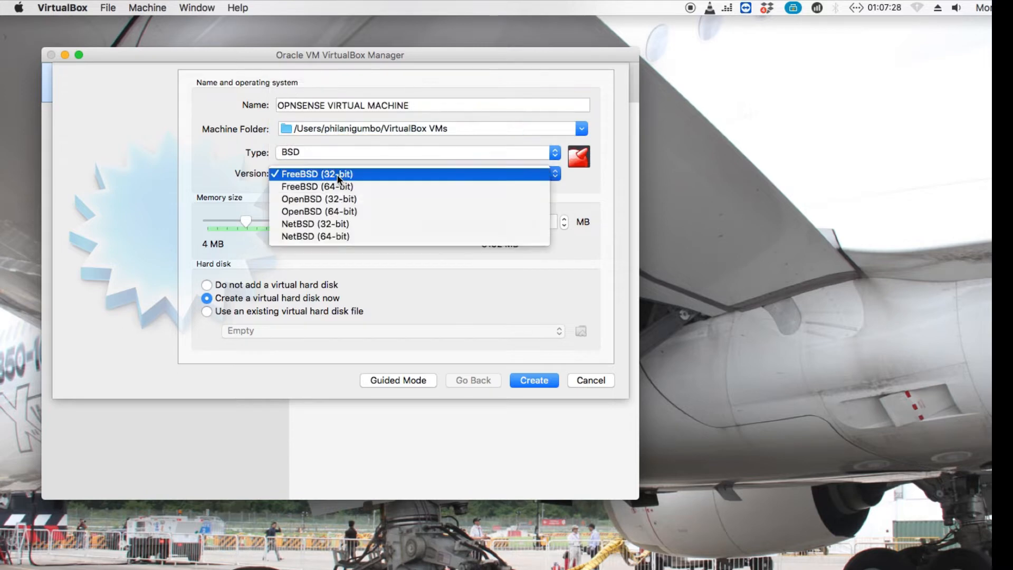
{"action": "left_click", "coordinate": [336, 185]}
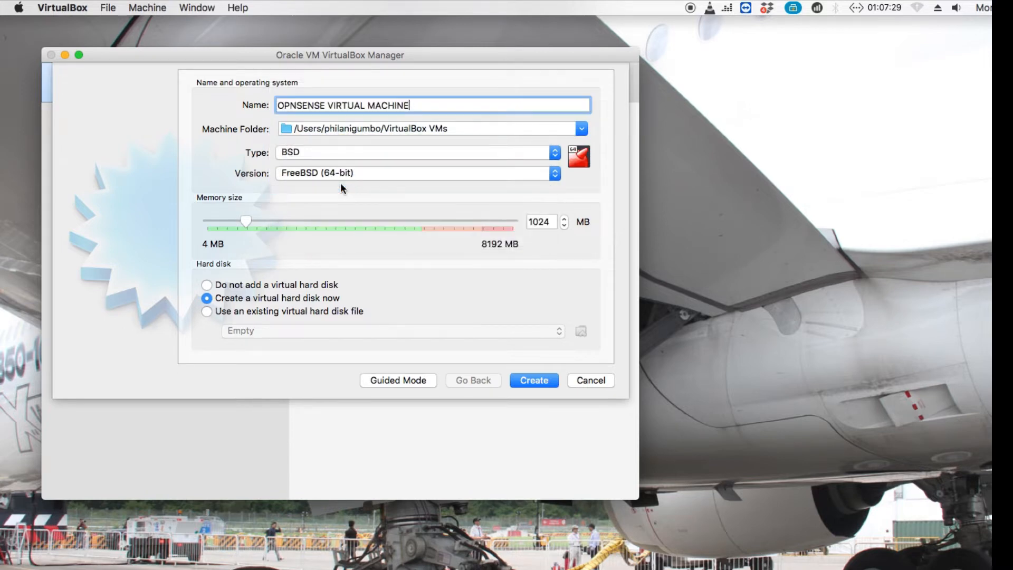
{"action": "double_click", "coordinate": [552, 223]}
{"action": "type", "text": "2048"}
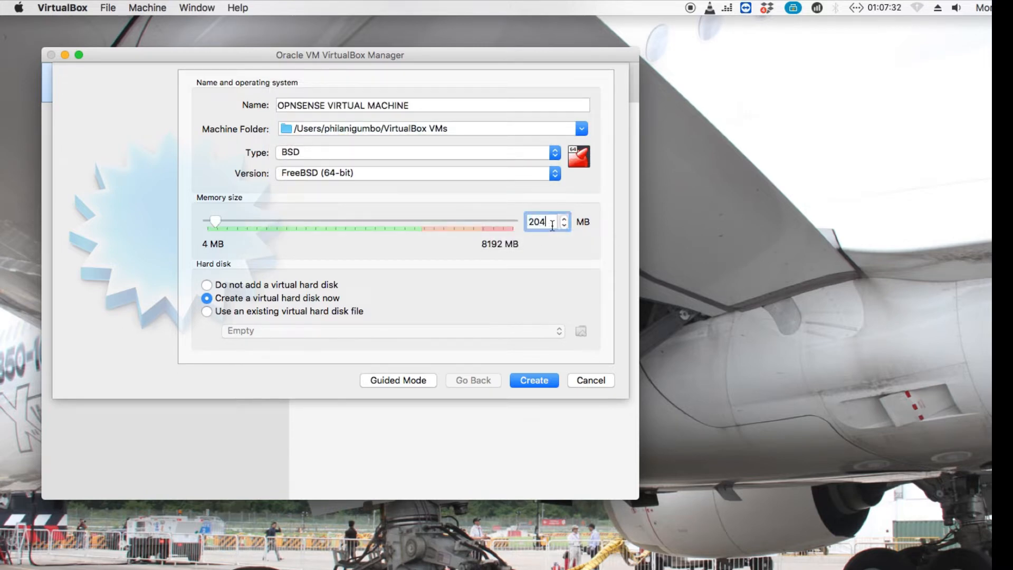
{"action": "left_click", "coordinate": [540, 380]}
Give the machine a 50 GB virtual hard disk.
{"action": "left_click", "coordinate": [506, 154]}
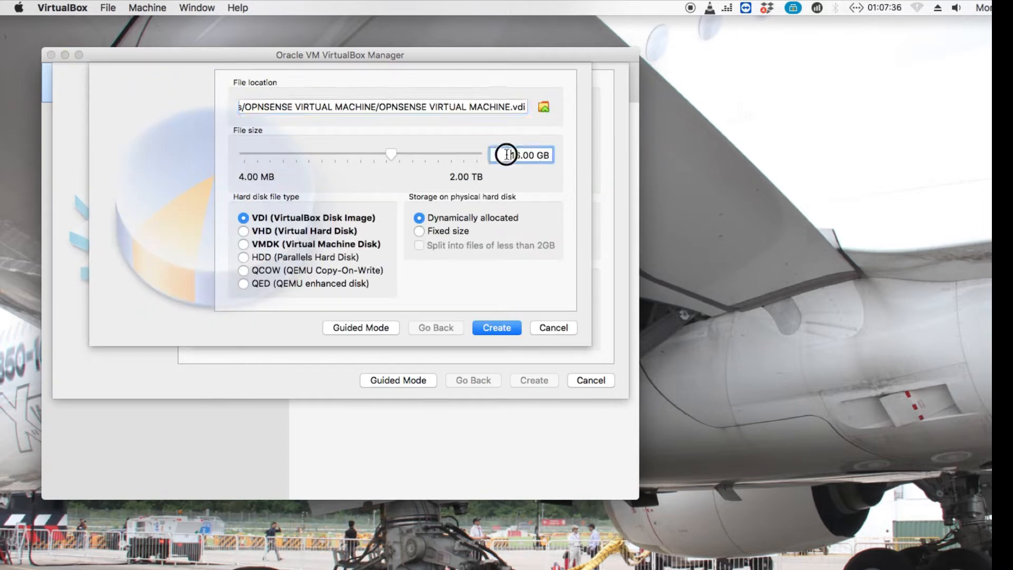
{"action": "type", "text": "50"}
{"action": "left_click", "coordinate": [501, 335]}
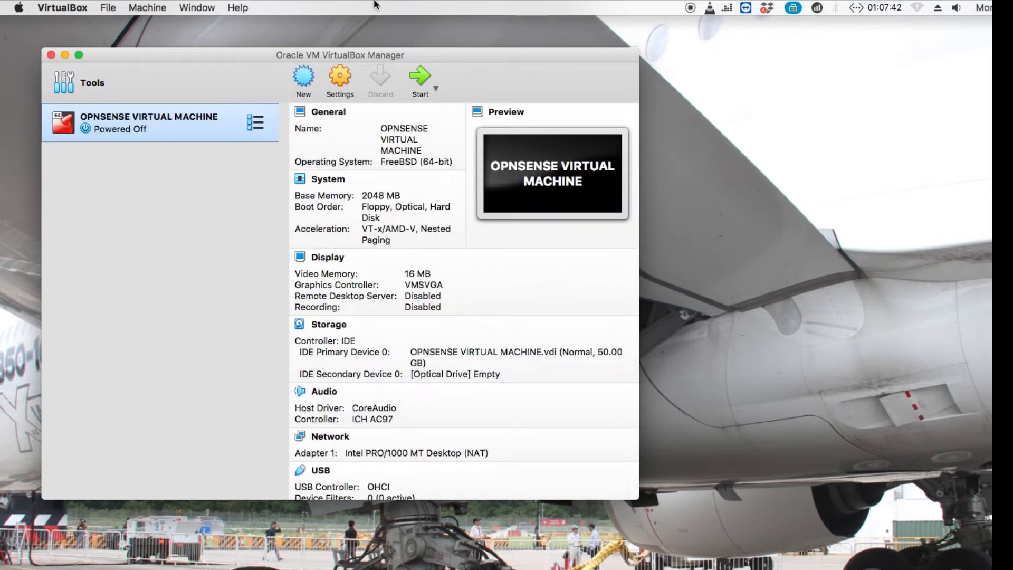
Attach Adapter 1 to Host-only Adapter vboxnet0 with promiscuous mode Allow All.
{"action": "left_click", "coordinate": [338, 78]}
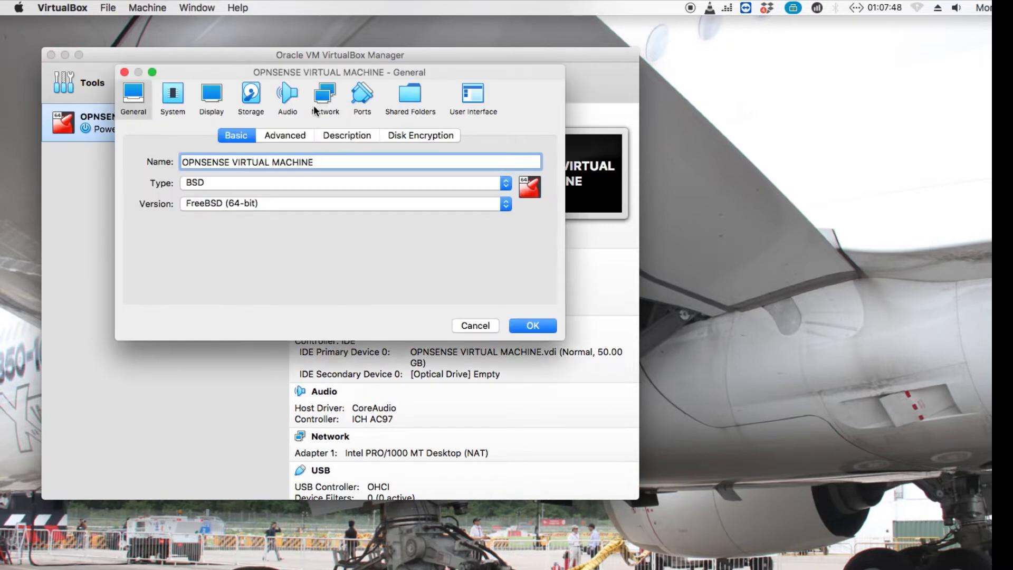
{"action": "left_click", "coordinate": [315, 104]}
{"action": "left_click", "coordinate": [259, 178]}
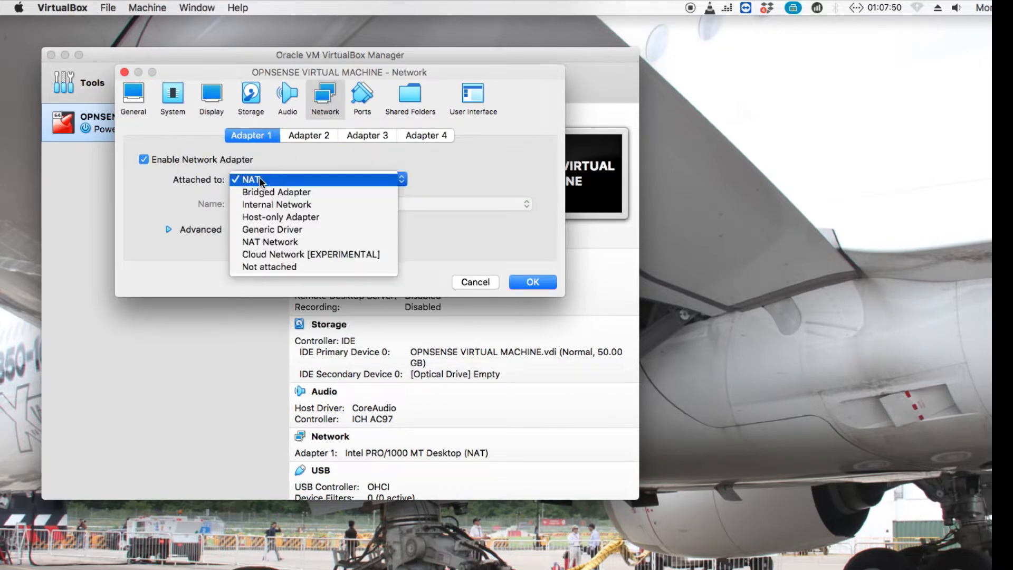
{"action": "left_click", "coordinate": [264, 216]}
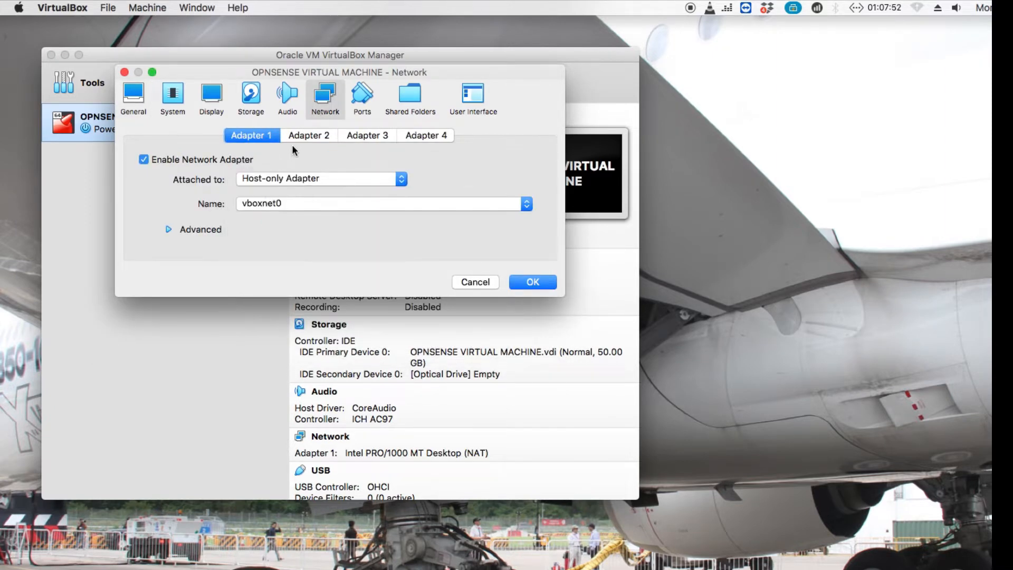
{"action": "left_click", "coordinate": [201, 230]}
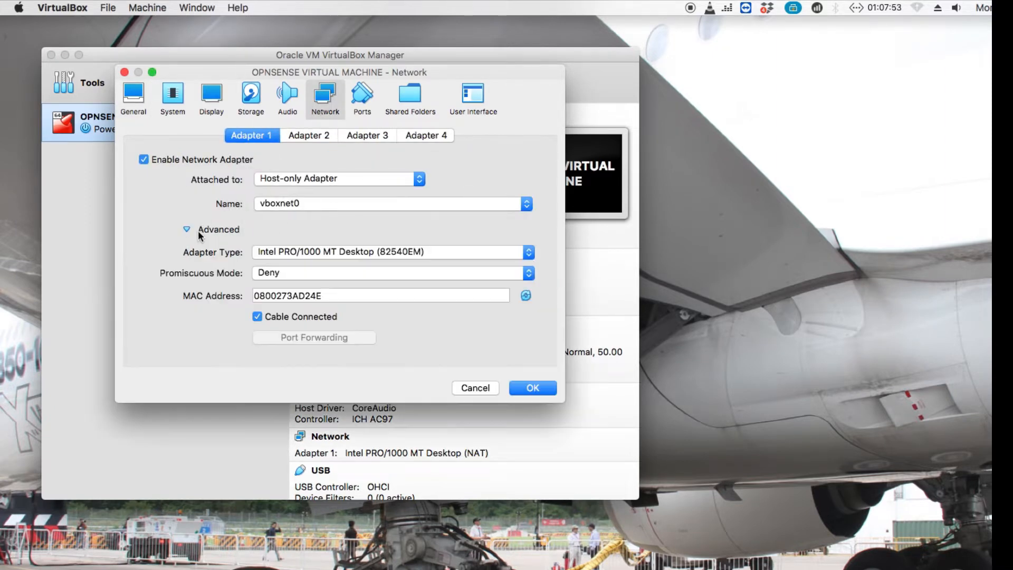
{"action": "left_click", "coordinate": [259, 274]}
{"action": "left_click", "coordinate": [273, 299]}
Enable Adapter 2 attached to NAT and save the network settings.
{"action": "left_click", "coordinate": [307, 136]}
{"action": "left_click", "coordinate": [200, 160]}
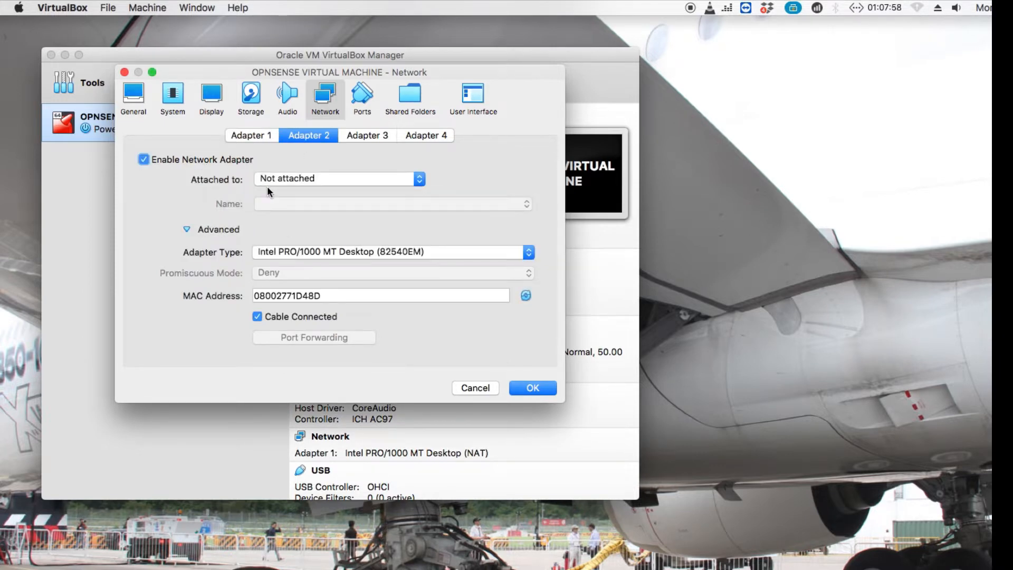
{"action": "left_click", "coordinate": [267, 185]}
{"action": "left_click", "coordinate": [296, 96]}
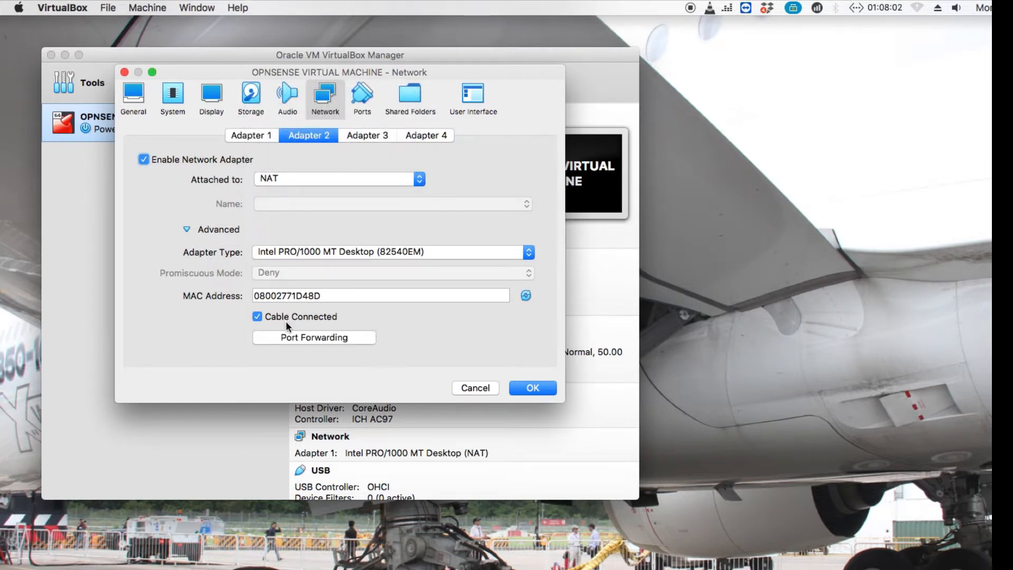
{"action": "left_click", "coordinate": [516, 388]}
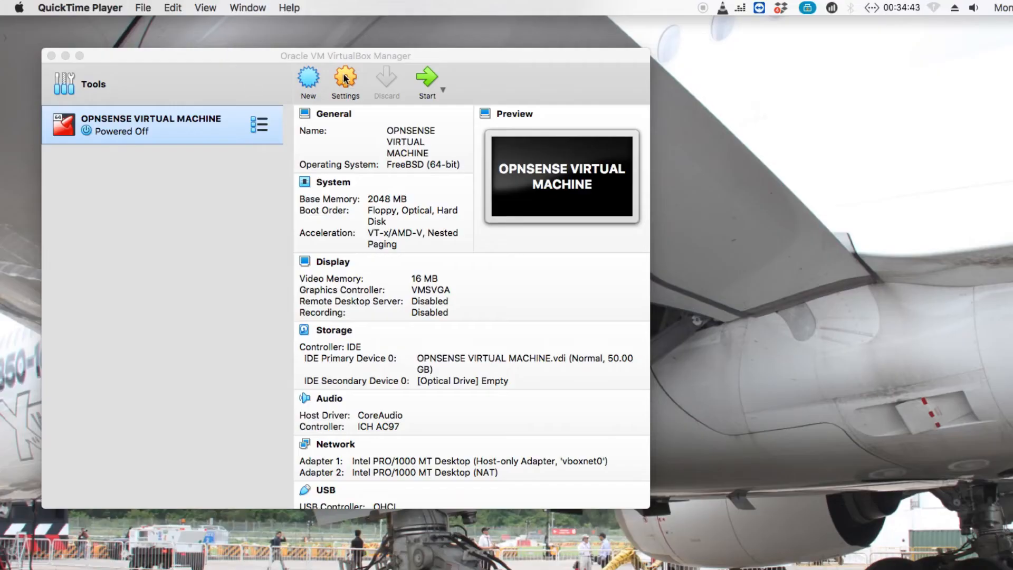
Review the virtual hard disk's details in the machine's storage settings.
{"action": "left_click", "coordinate": [344, 78]}
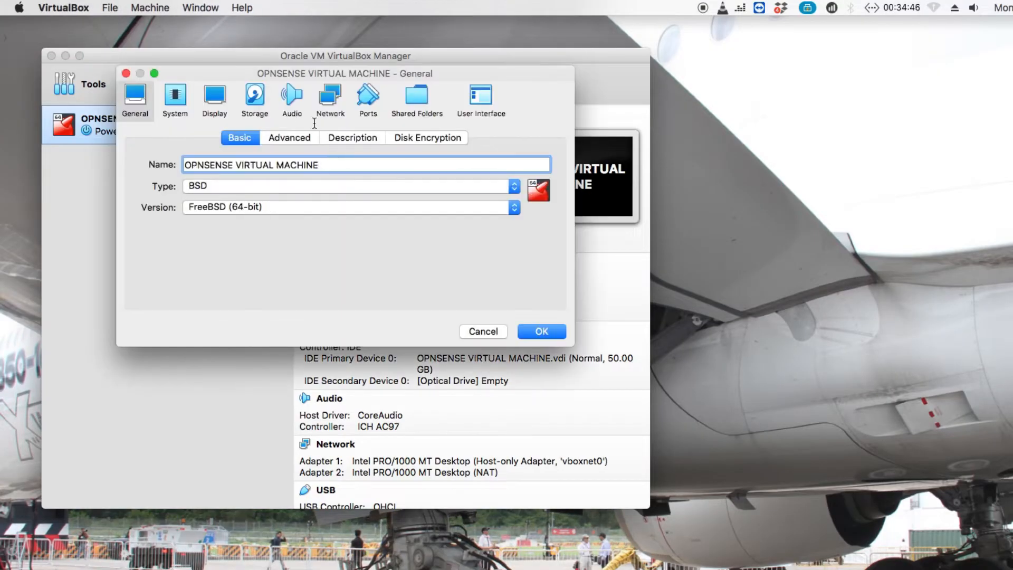
{"action": "left_click", "coordinate": [254, 98]}
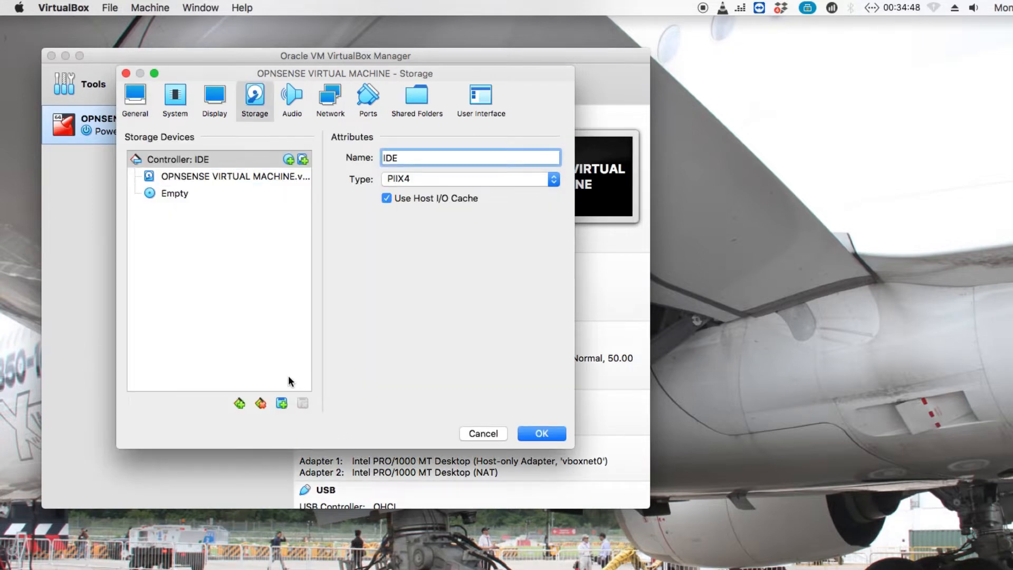
{"action": "left_click", "coordinate": [272, 179]}
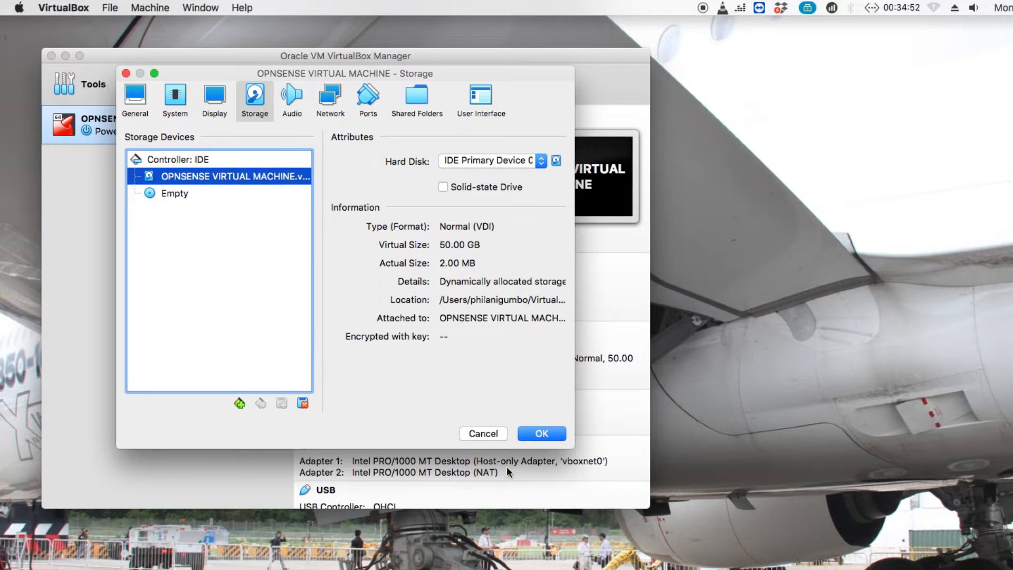
{"action": "left_click", "coordinate": [530, 434]}
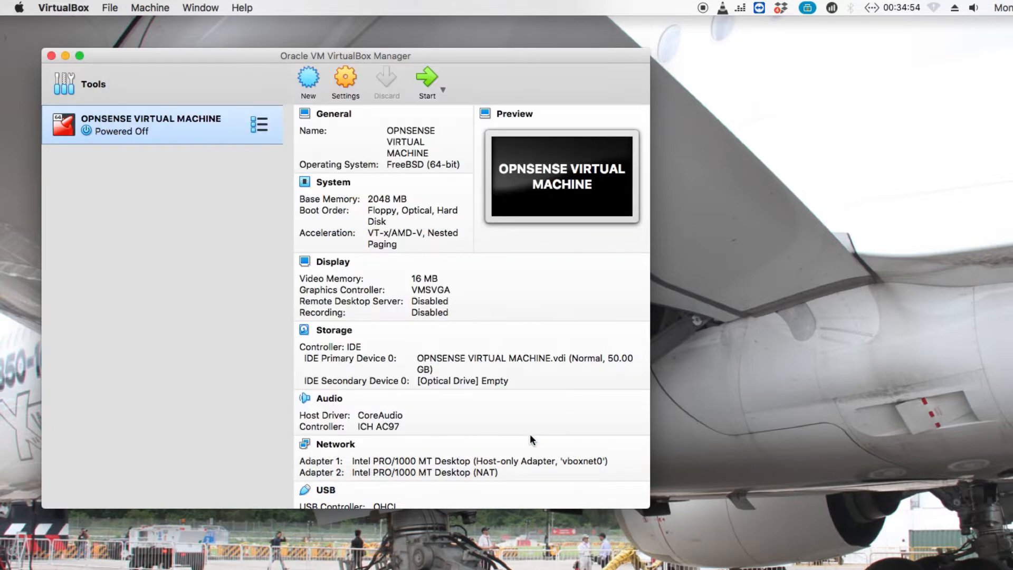
Add an IDE optical drive holding OPNsense-21.7.1-OpenSSL-dvd-amd64.iso, then start the machine.
{"action": "left_click", "coordinate": [317, 164]}
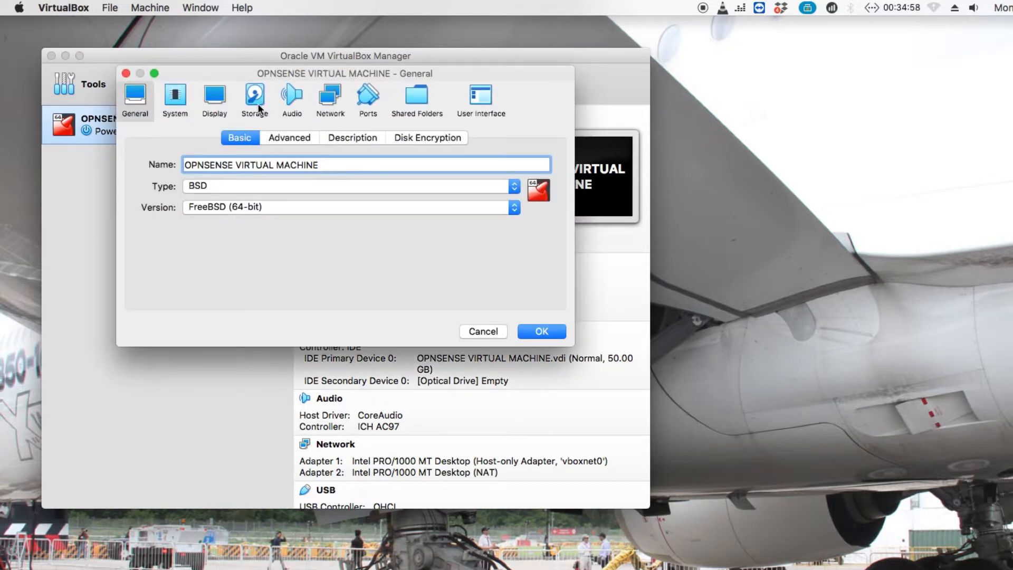
{"action": "left_click", "coordinate": [255, 102]}
{"action": "left_click", "coordinate": [281, 403]}
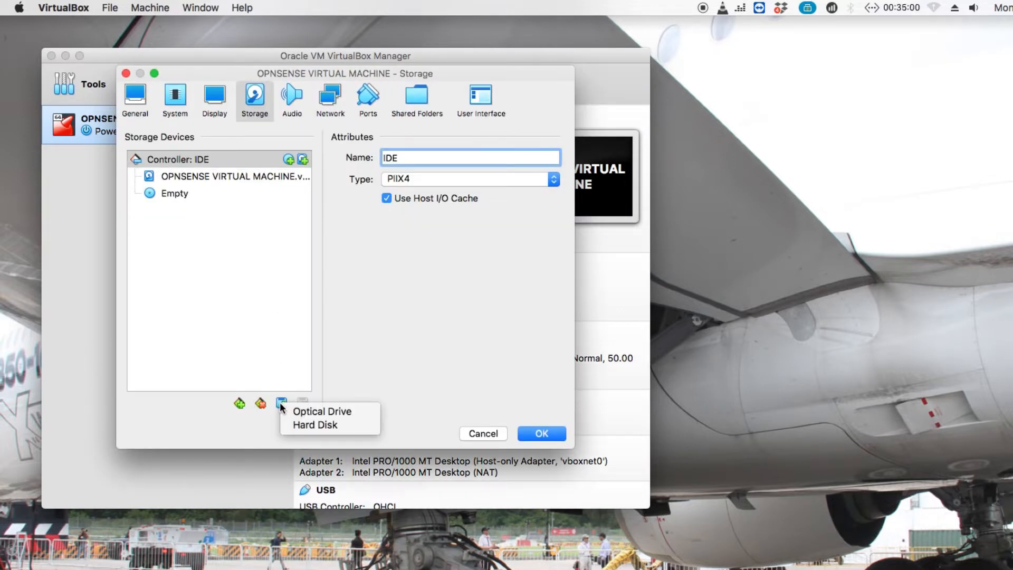
{"action": "left_click", "coordinate": [293, 411]}
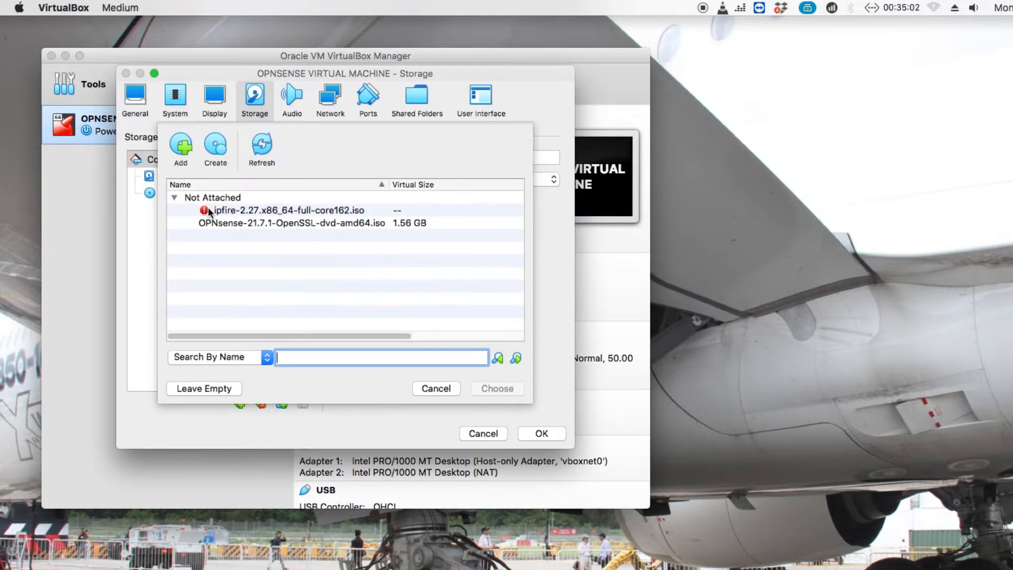
{"action": "left_click", "coordinate": [227, 214]}
{"action": "left_click", "coordinate": [228, 223]}
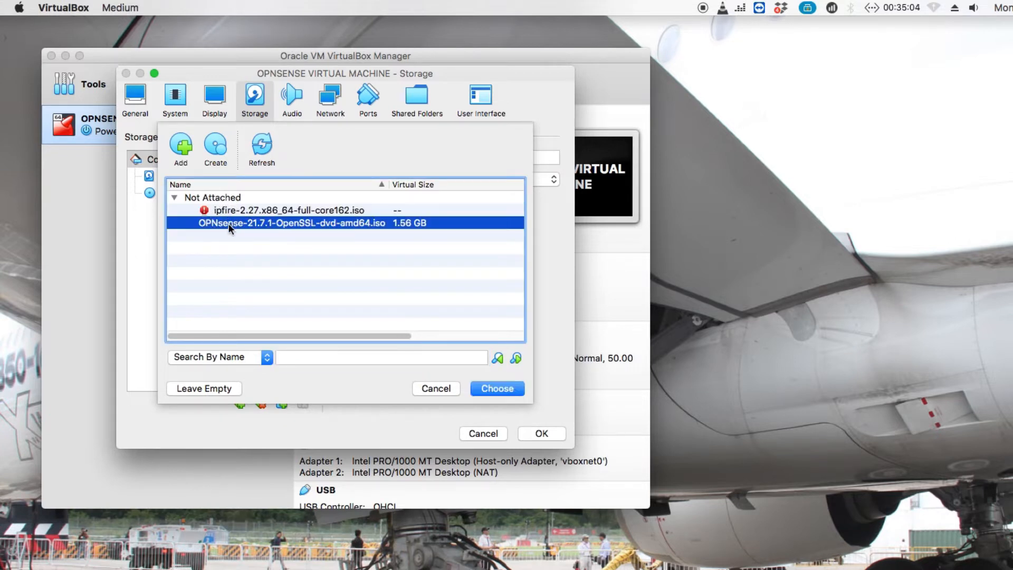
{"action": "left_click", "coordinate": [504, 389]}
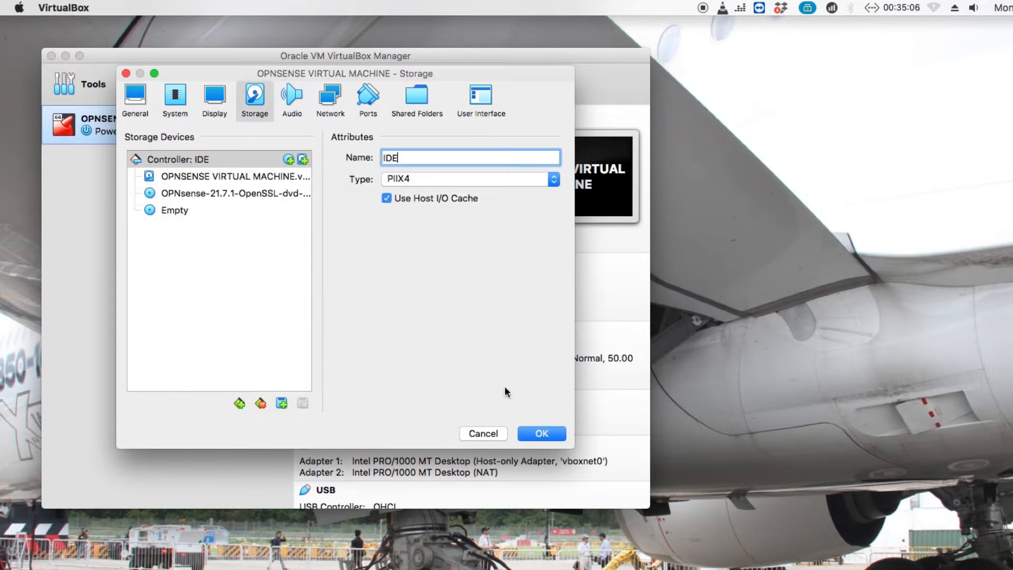
{"action": "left_click", "coordinate": [527, 432]}
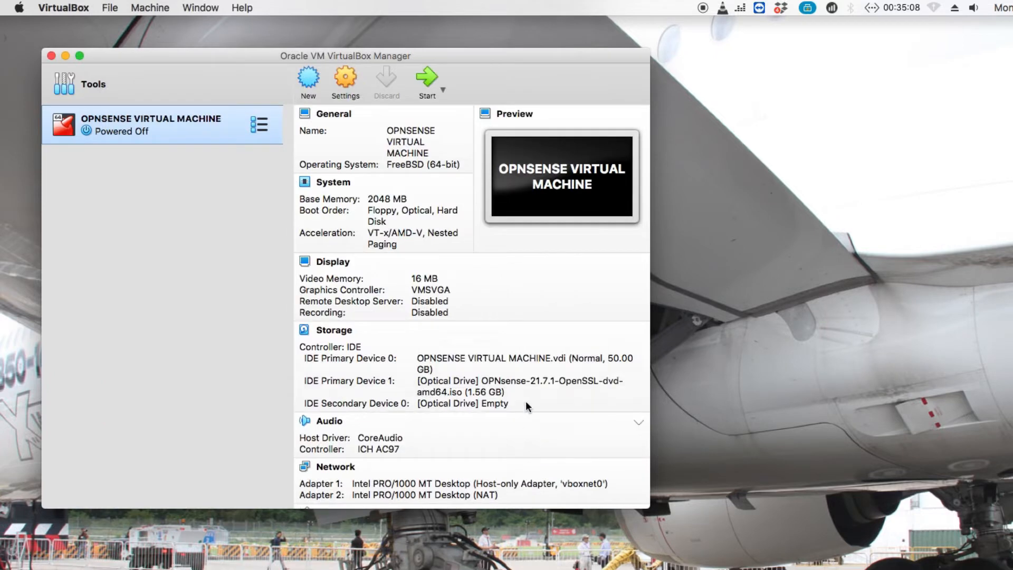
{"action": "left_click", "coordinate": [424, 81]}
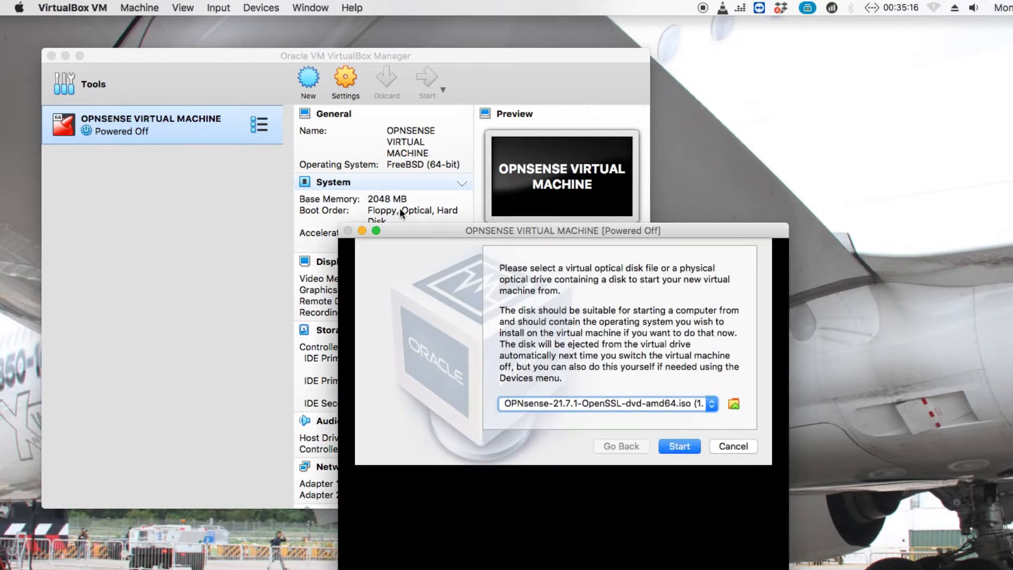
Boot the VM from the OPNsense ISO and move its console window up and left.
{"action": "left_click", "coordinate": [677, 445]}
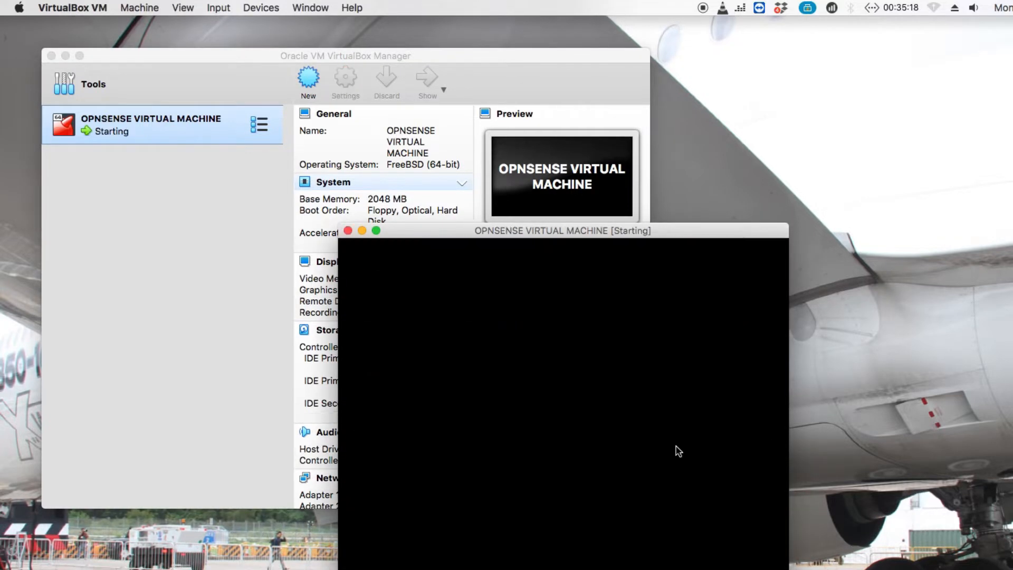
{"action": "left_click", "coordinate": [528, 236]}
{"action": "left_click_drag", "start_coordinate": [528, 236], "coordinate": [299, 100]}
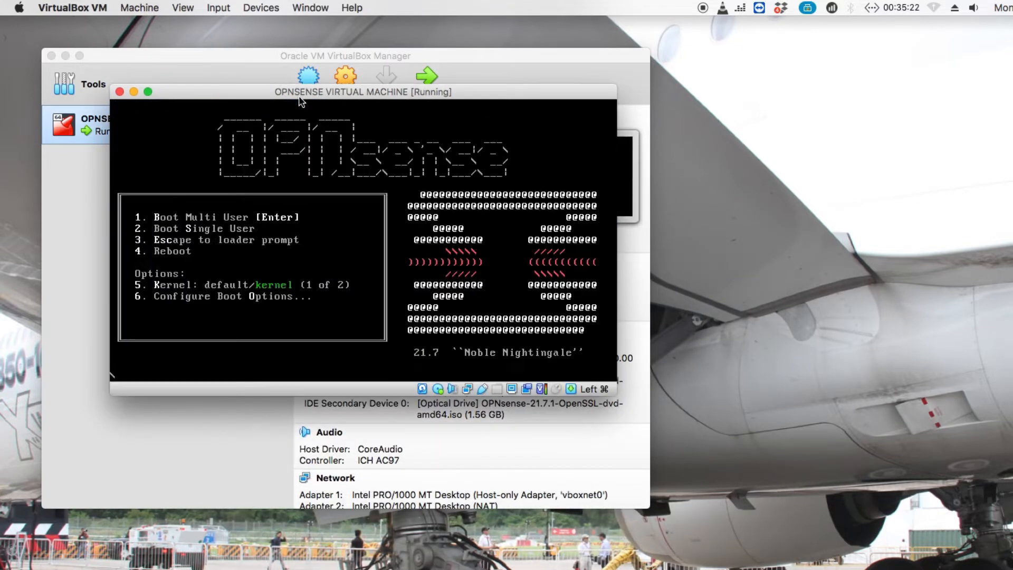
Let the VM console capture input while OPNsense boots to the interface assignment prompt.
{"action": "left_click", "coordinate": [308, 168]}
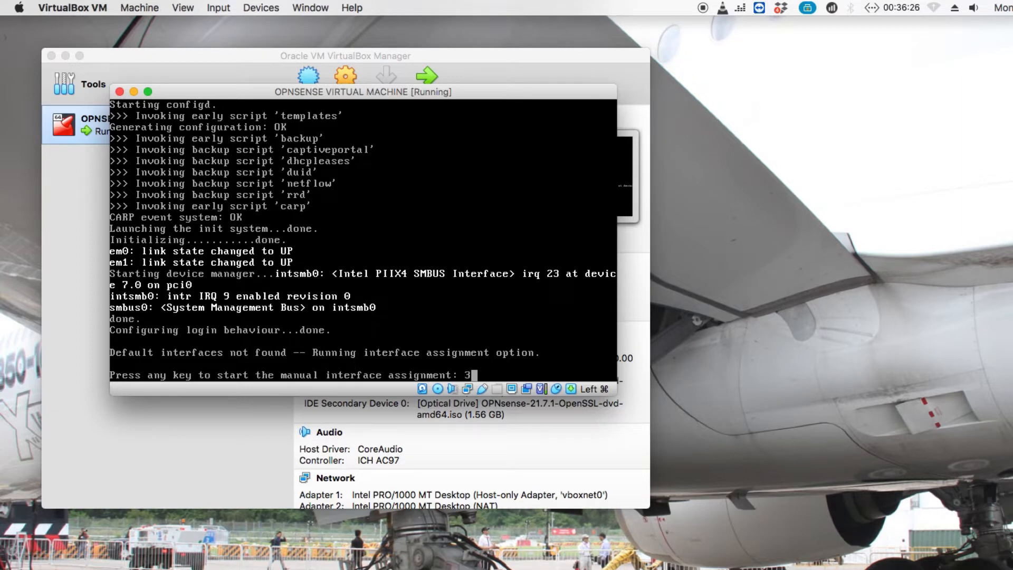
Start manual interface assignment, answer n to VLAN setup, and bring VirtualBox Manager forward.
{"action": "key", "text": "Return"}
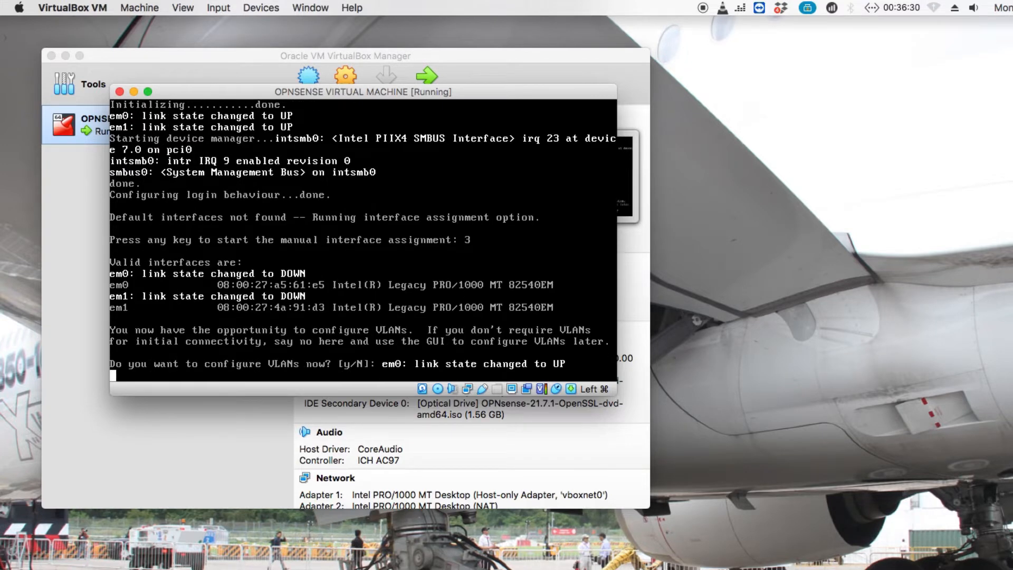
{"action": "type", "text": "n"}
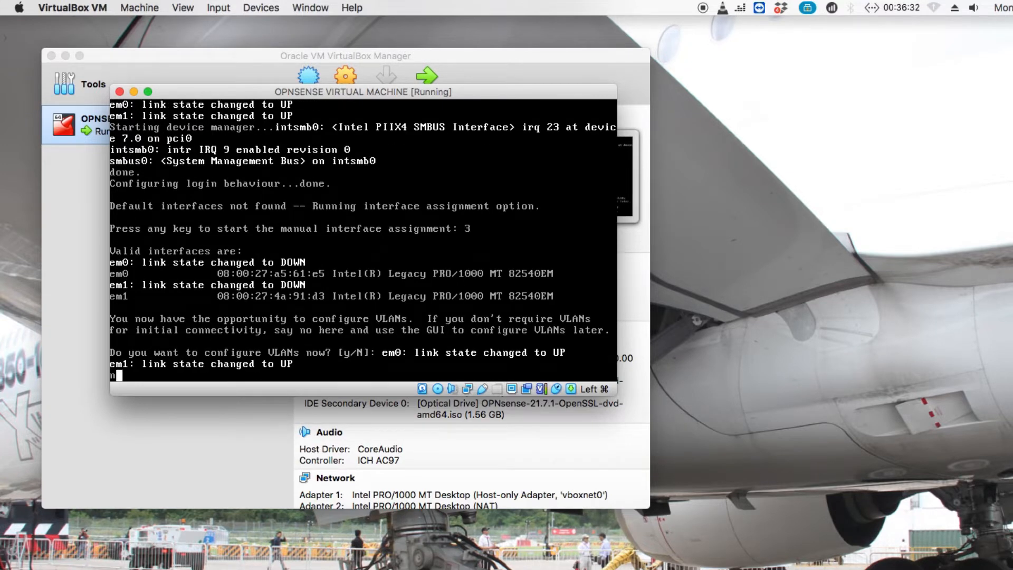
{"action": "key", "text": "Return"}
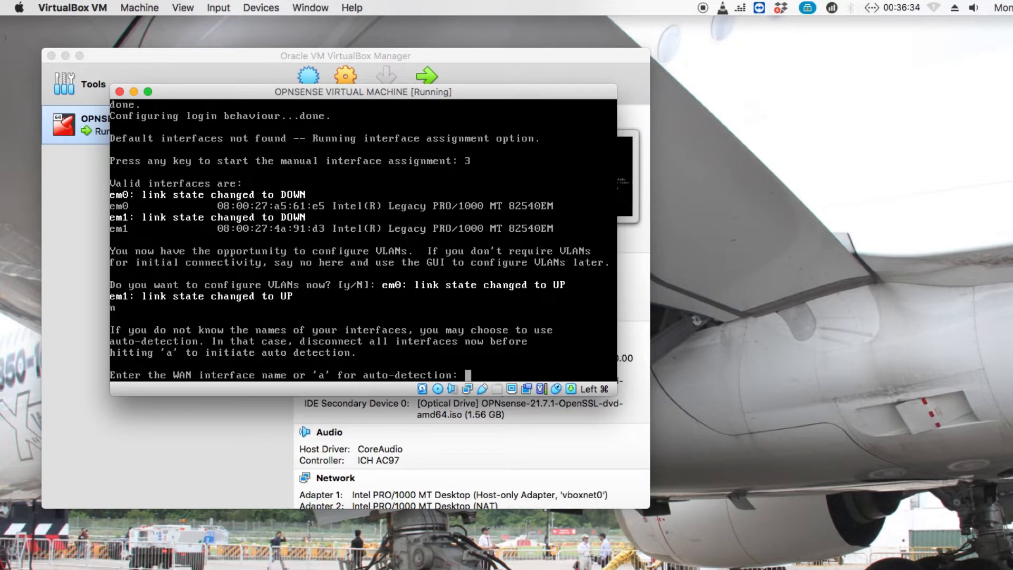
{"action": "left_click", "coordinate": [208, 469]}
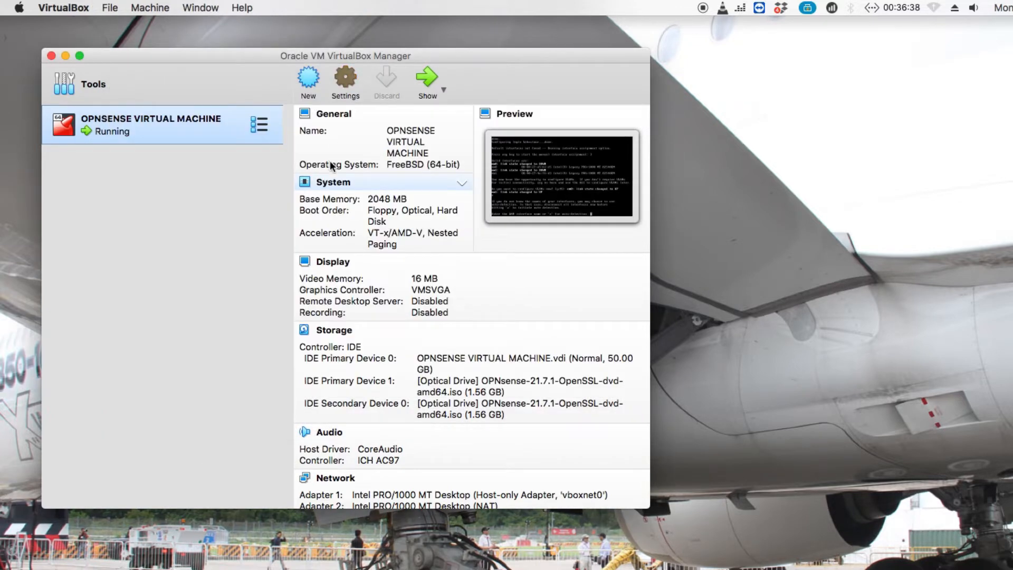
Check Adapter 2's NAT MAC address 0800274A91D3, then return to the OPNsense console.
{"action": "left_click", "coordinate": [330, 96]}
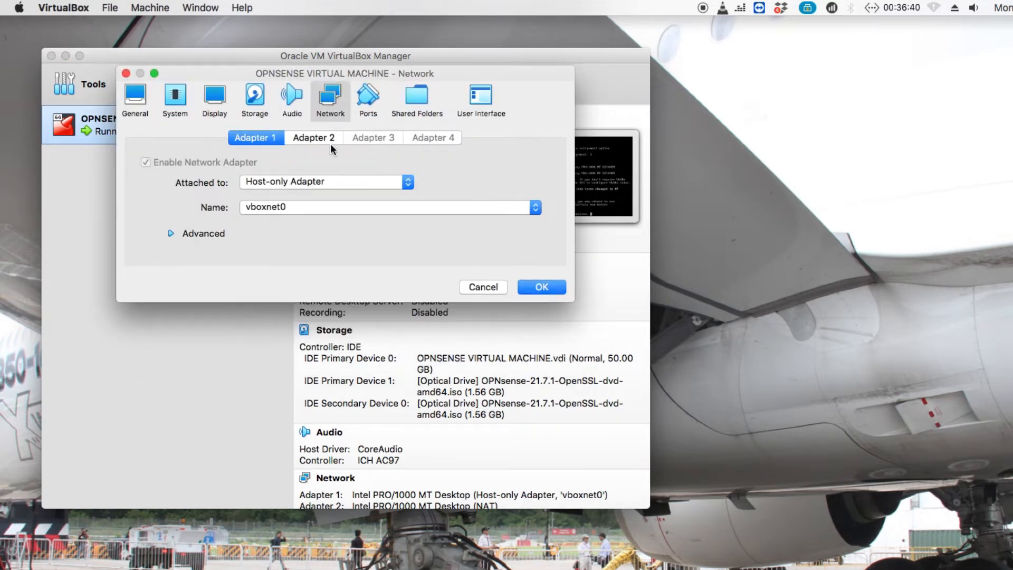
{"action": "left_click", "coordinate": [310, 139]}
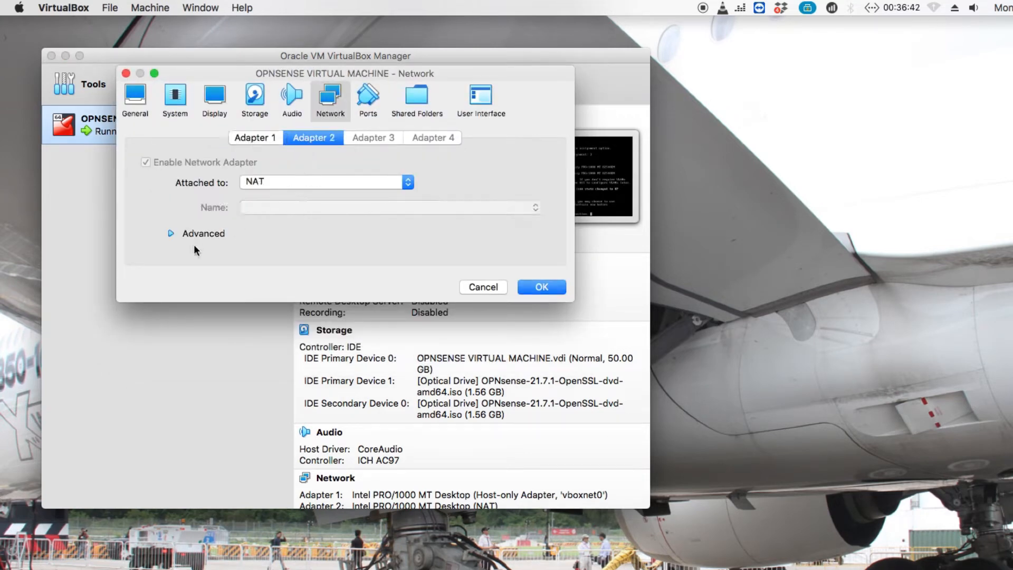
{"action": "left_click", "coordinate": [198, 236]}
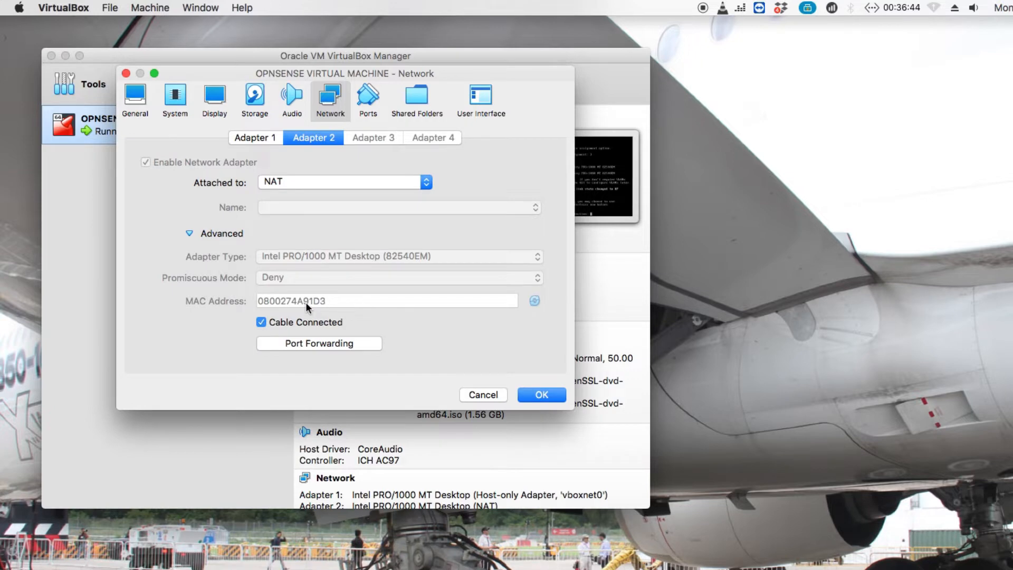
{"action": "mouse_move", "coordinate": [320, 306]}
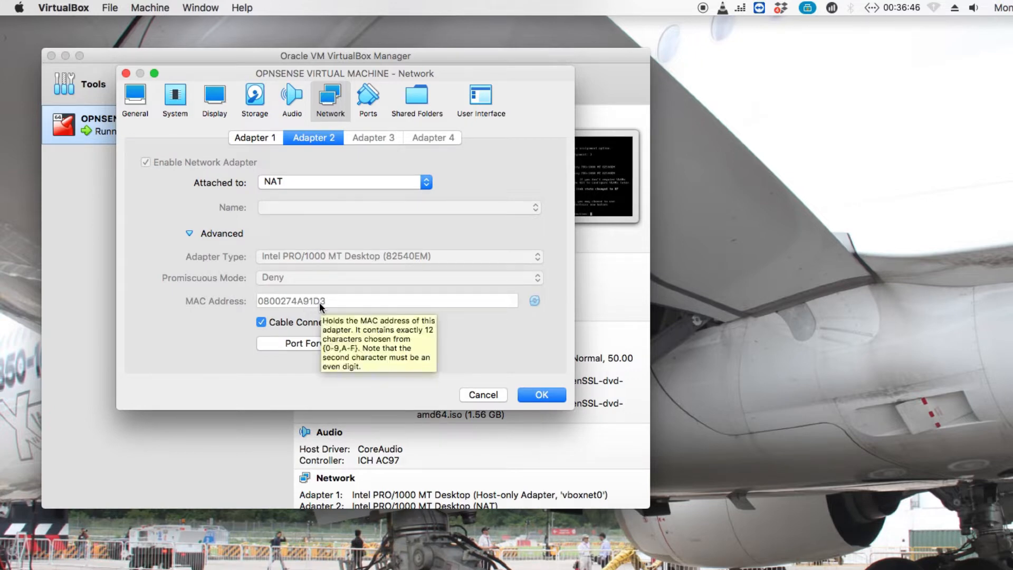
{"action": "left_click", "coordinate": [782, 567]}
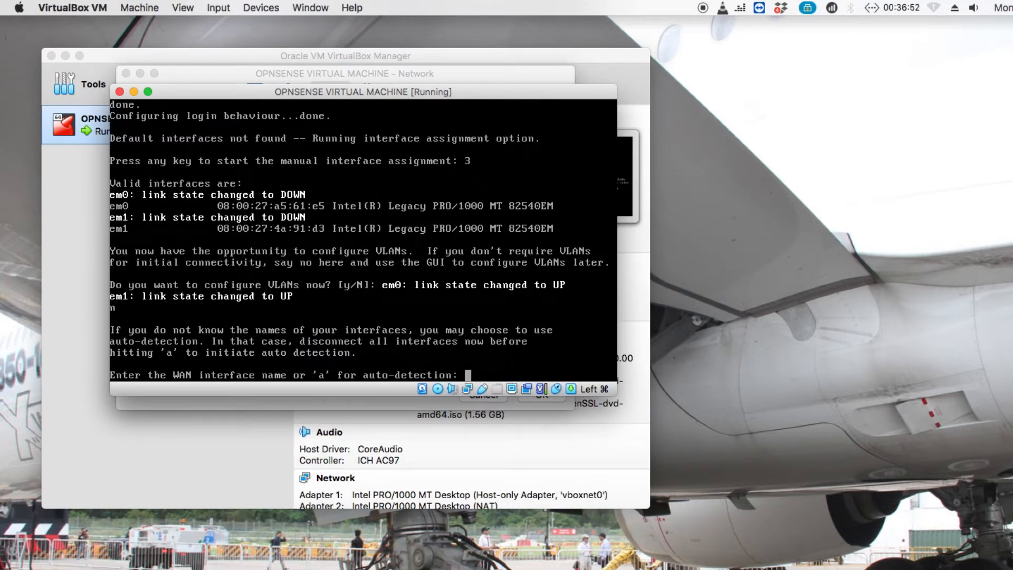
Assign em1 as WAN and em0 as LAN, skip optional interfaces, and confirm with y.
{"action": "type", "text": "em1"}
{"action": "key", "text": "Return"}
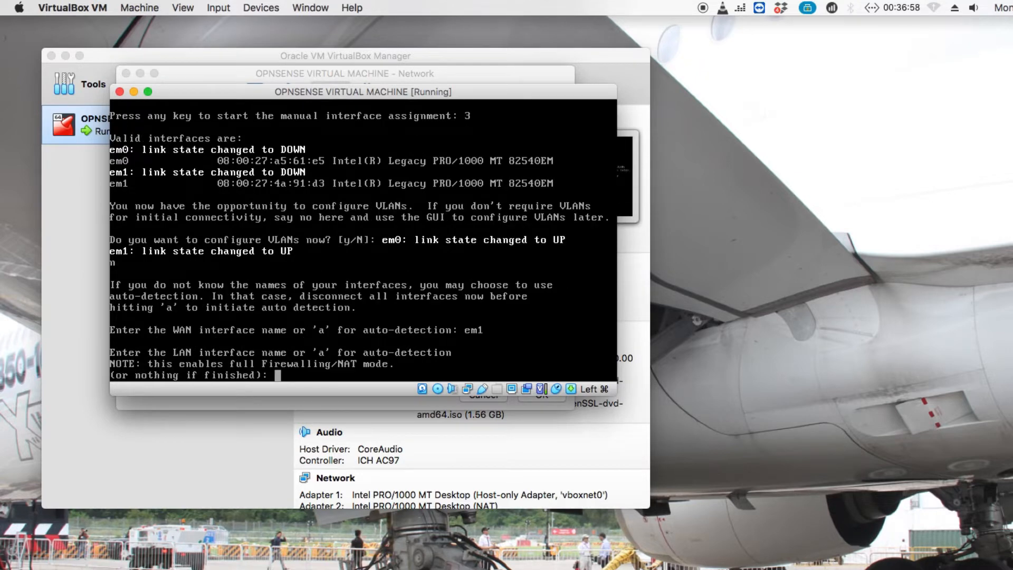
{"action": "type", "text": "em0"}
{"action": "key", "text": "Return"}
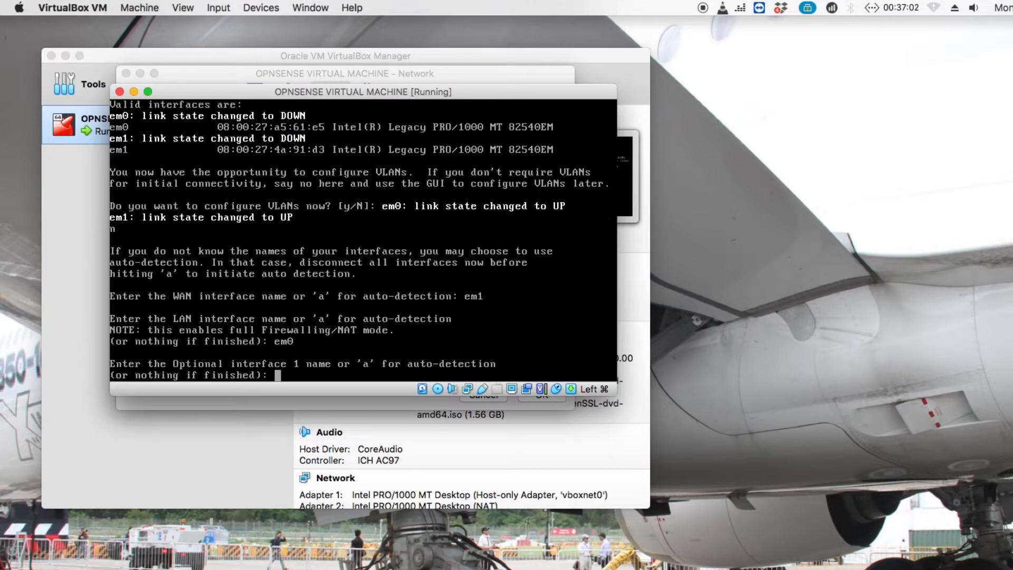
{"action": "key", "text": "Return"}
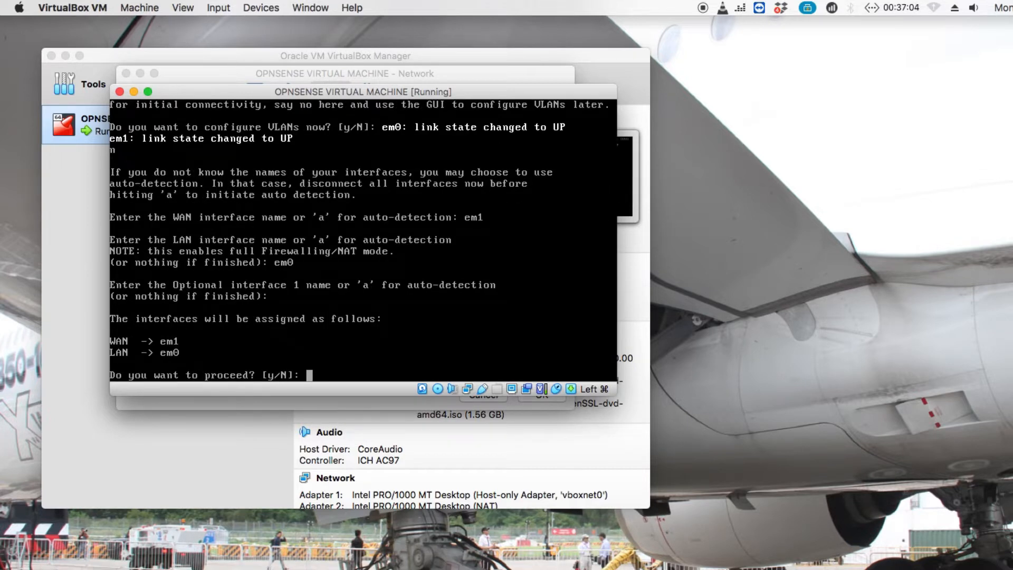
{"action": "type", "text": "y"}
{"action": "key", "text": "Return"}
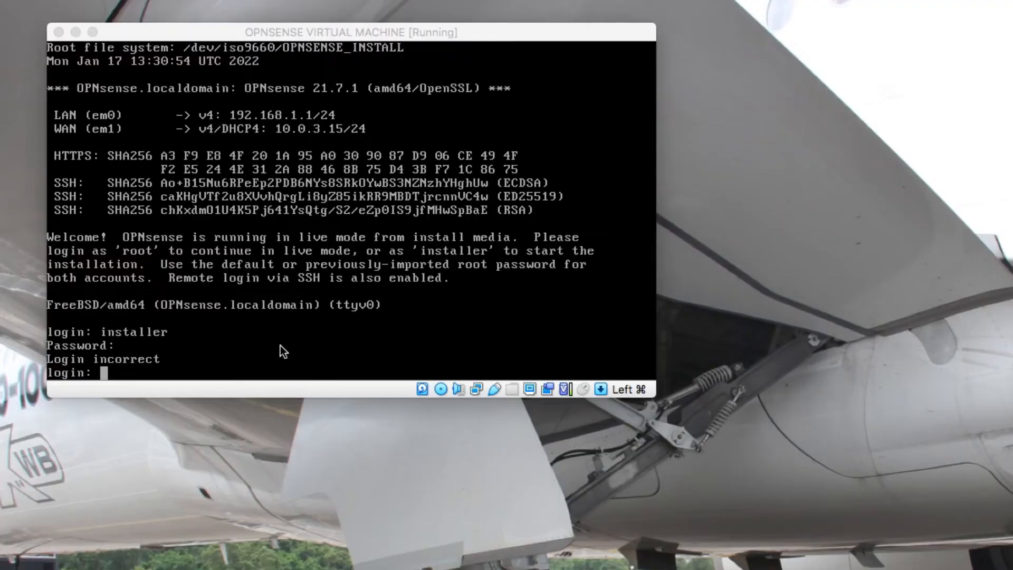
Log in to the console as installer and keep the default keymap.
{"action": "left_click", "coordinate": [271, 330]}
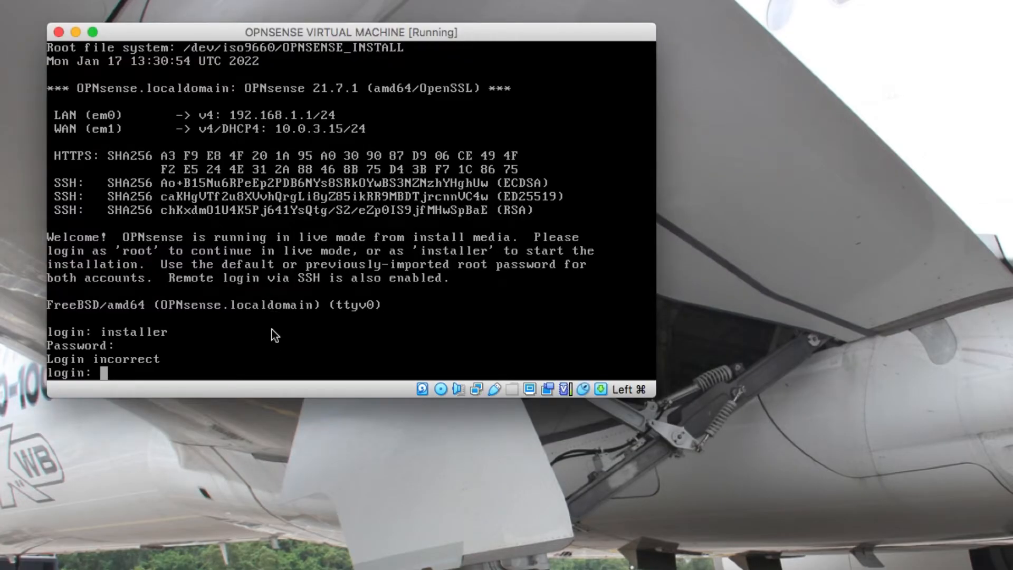
{"action": "type", "text": "installer"}
{"action": "key", "text": "Return"}
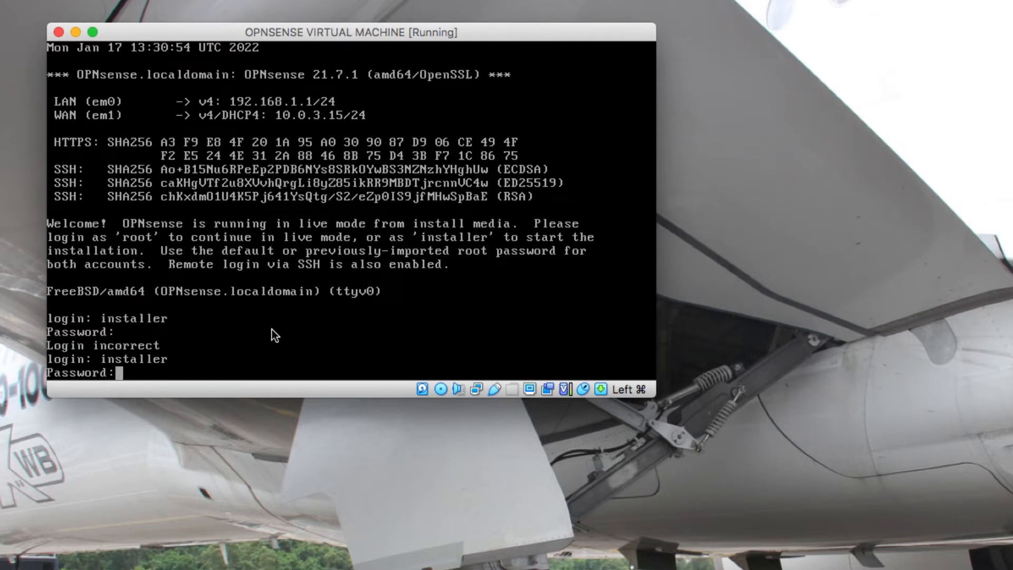
{"action": "key", "text": "Return"}
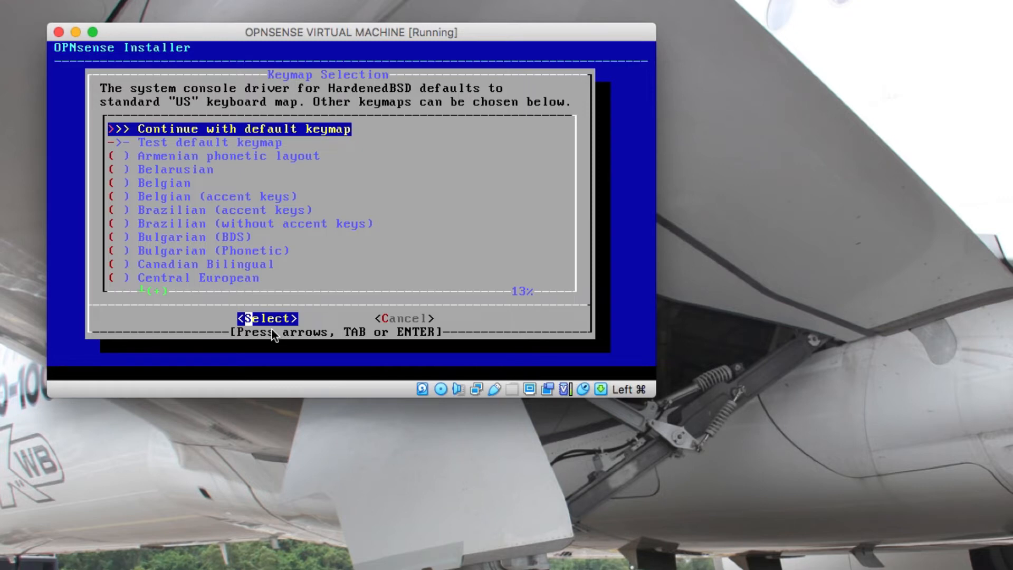
{"action": "key", "text": "Tab"}
{"action": "key", "text": "Tab"}
{"action": "key", "text": "Tab"}
{"action": "key", "text": "Tab"}
{"action": "key", "text": "Return"}
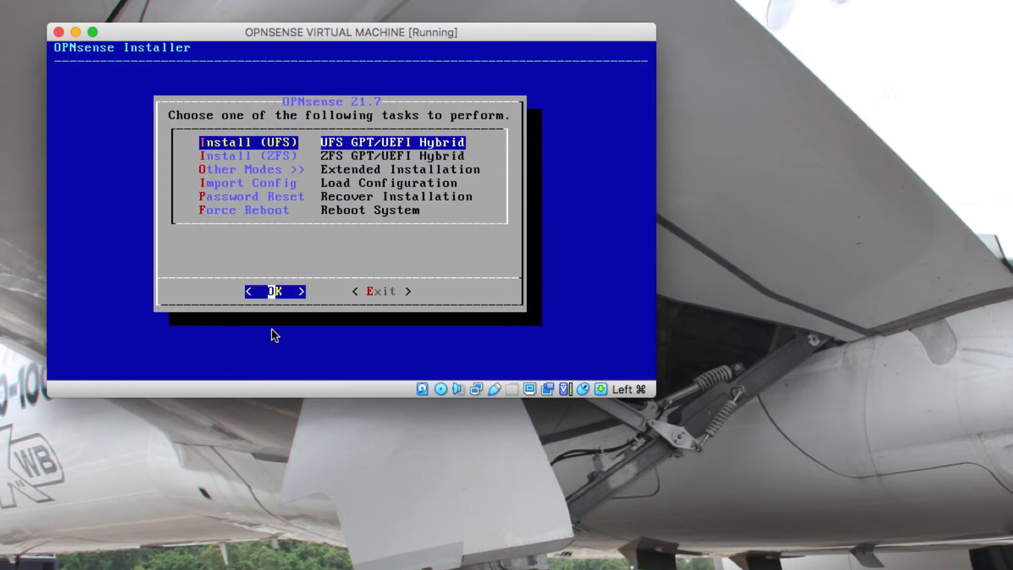
Install UFS onto the 50GB ada0 disk without a swap partition, confirming the erase.
{"action": "key", "text": "Tab"}
{"action": "key", "text": "Tab"}
{"action": "key", "text": "Return"}
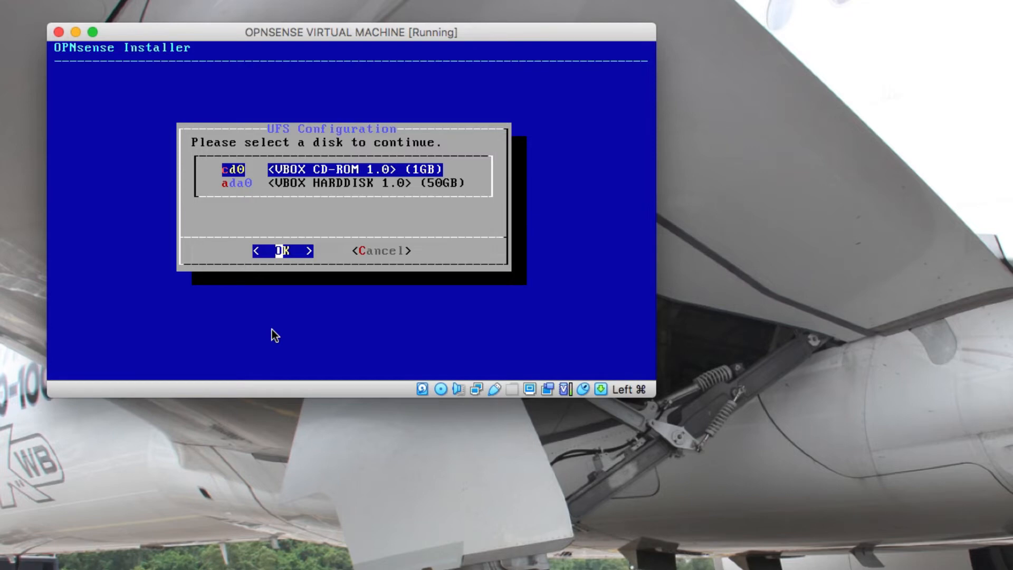
{"action": "key", "text": "Down"}
{"action": "key", "text": "Return"}
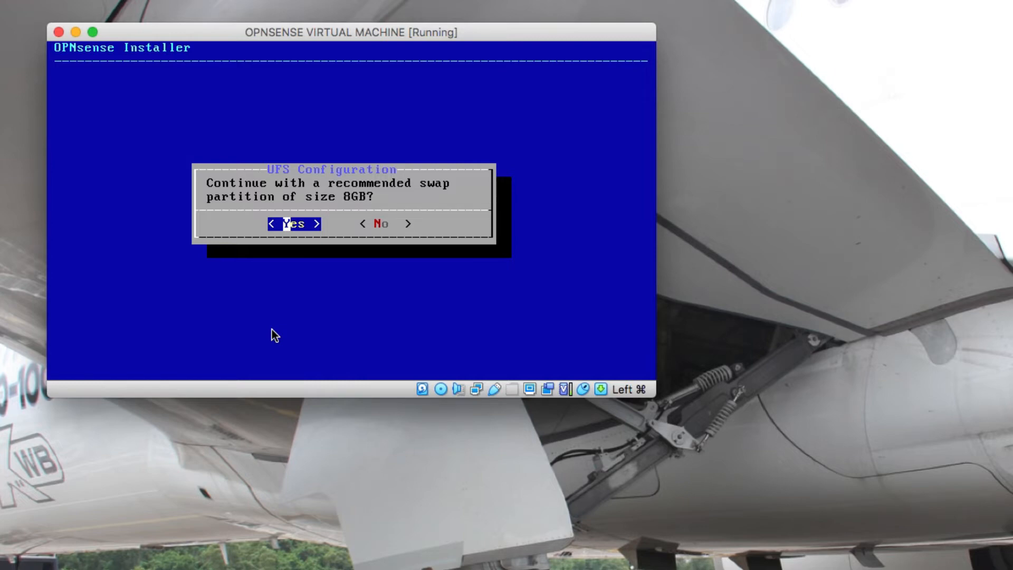
{"action": "key", "text": "Right"}
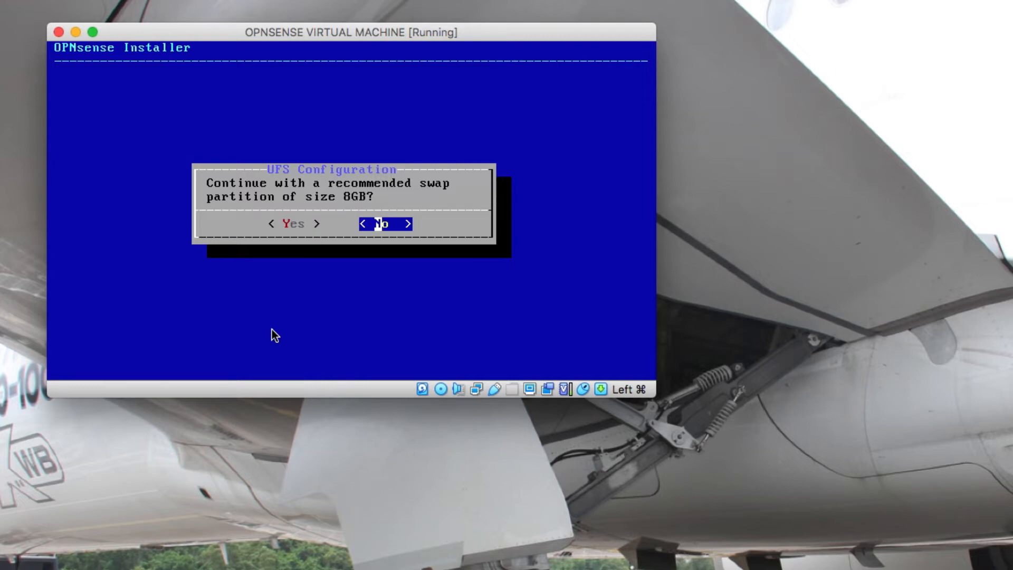
{"action": "key", "text": "Return"}
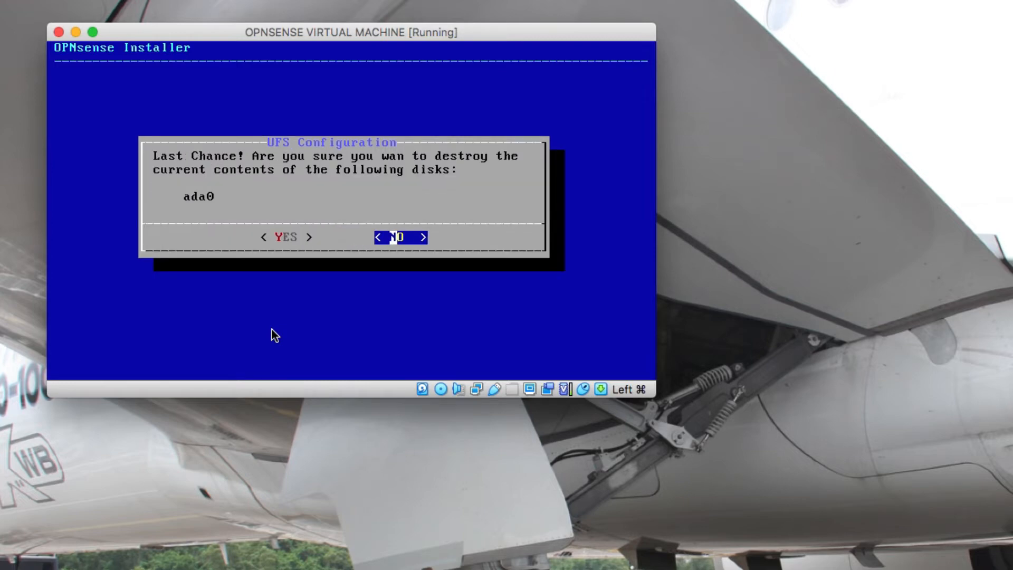
{"action": "key", "text": "Left"}
{"action": "key", "text": "Return"}
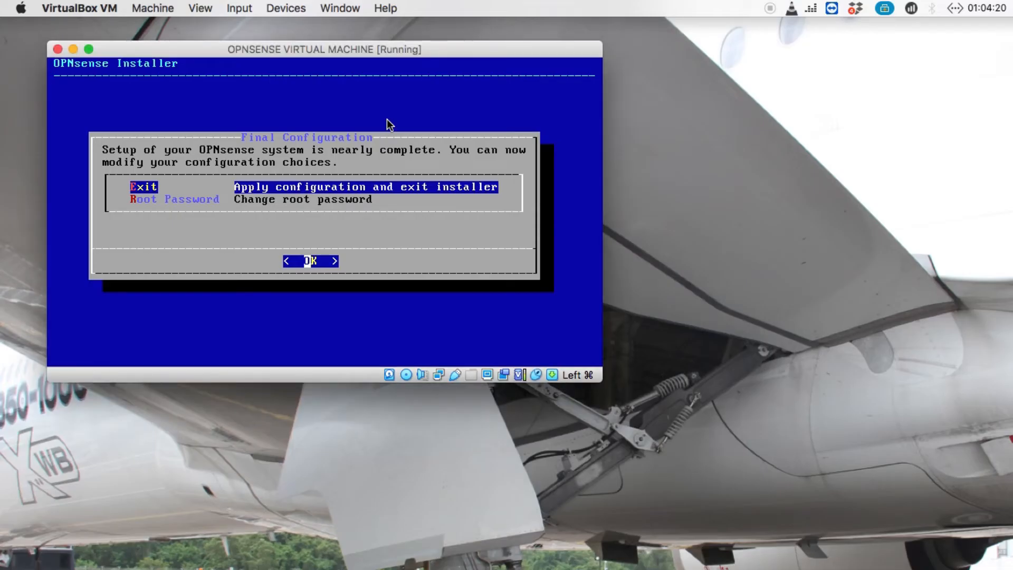
Set and confirm a new root password, then apply the configuration and exit the installer.
{"action": "key", "text": "Down"}
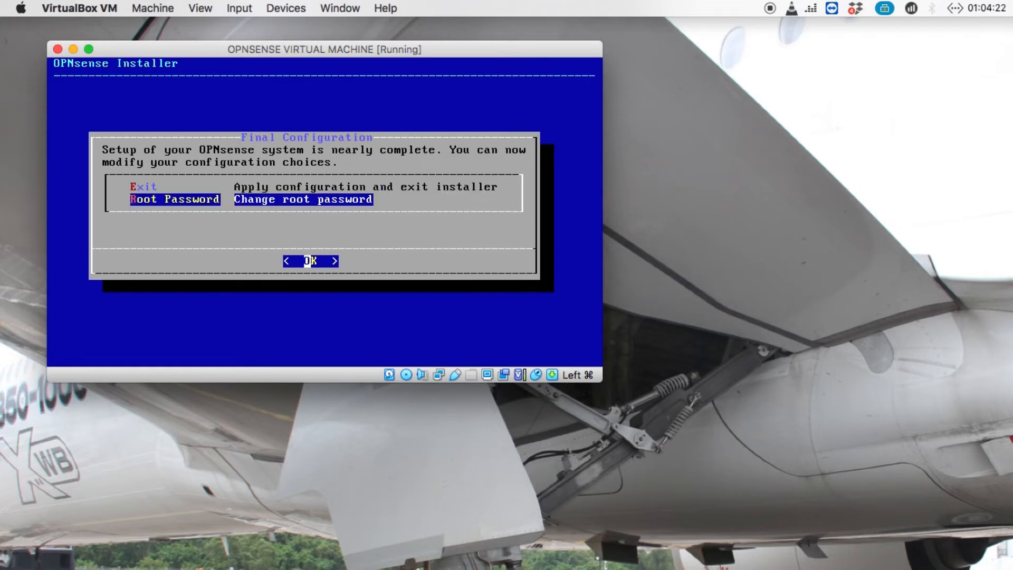
{"action": "key", "text": "Return"}
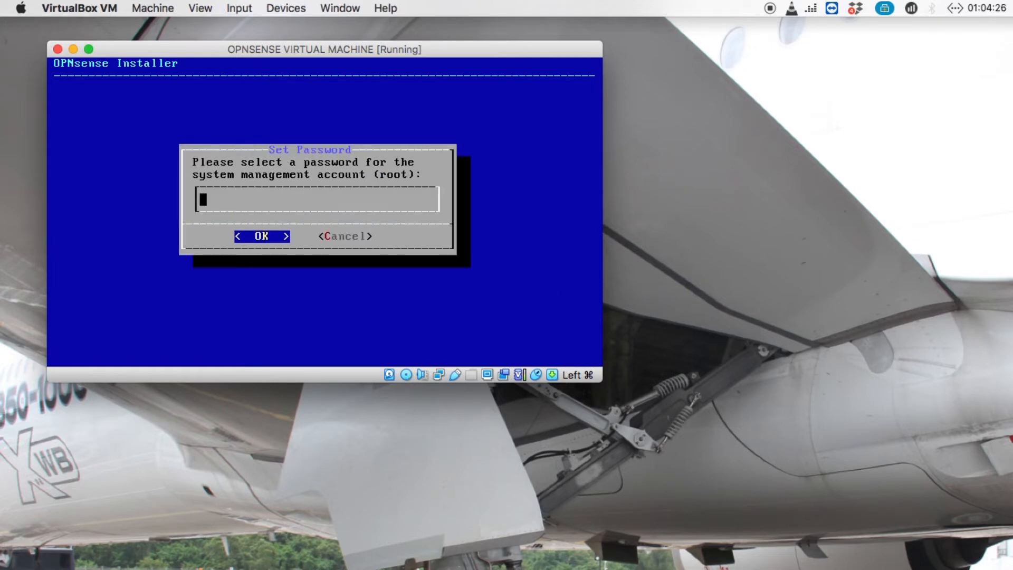
{"action": "type", "text": "**************"}
{"action": "key", "text": "Return"}
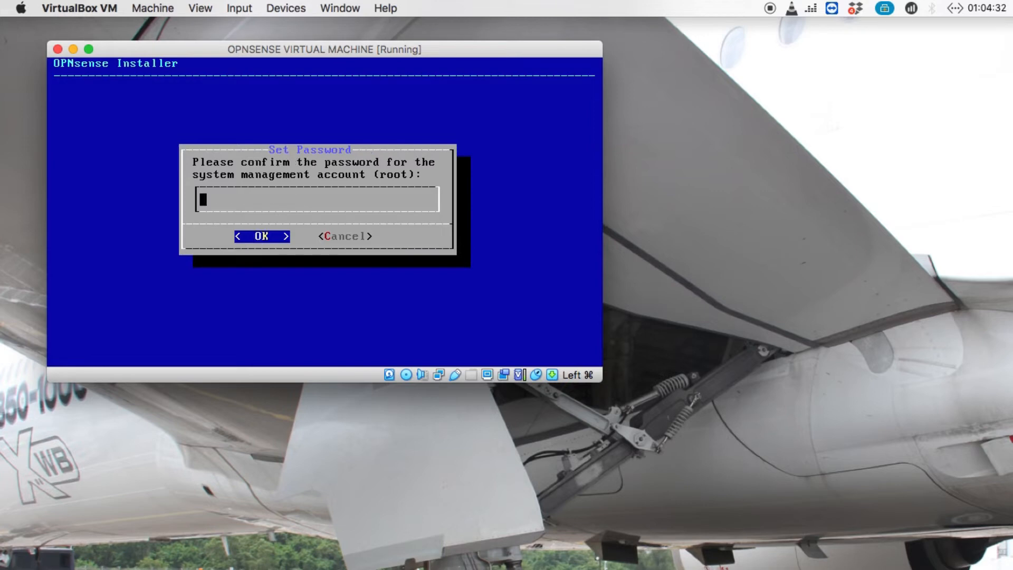
{"action": "type", "text": "**************"}
{"action": "key", "text": "Return"}
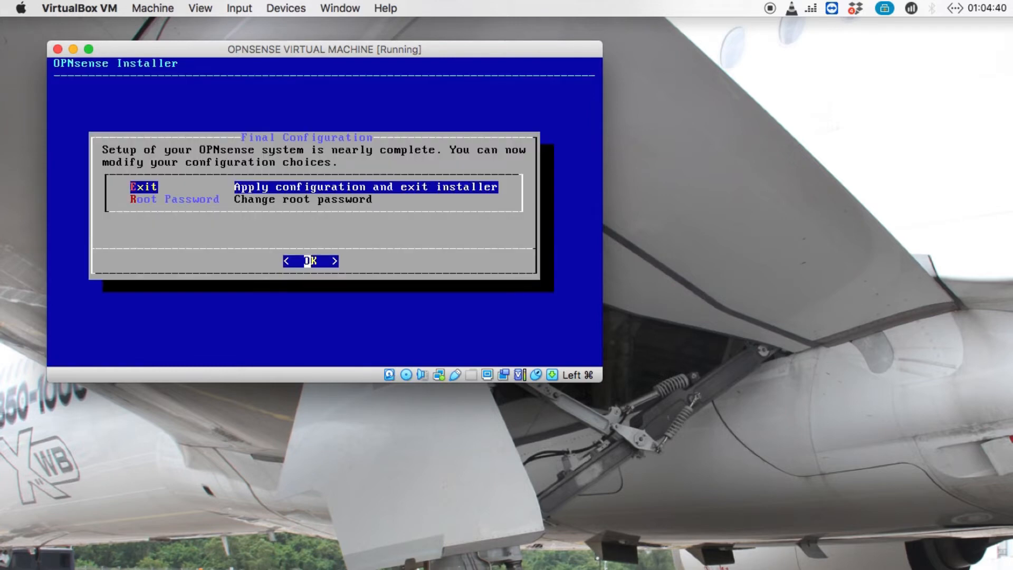
{"action": "key", "text": "Return"}
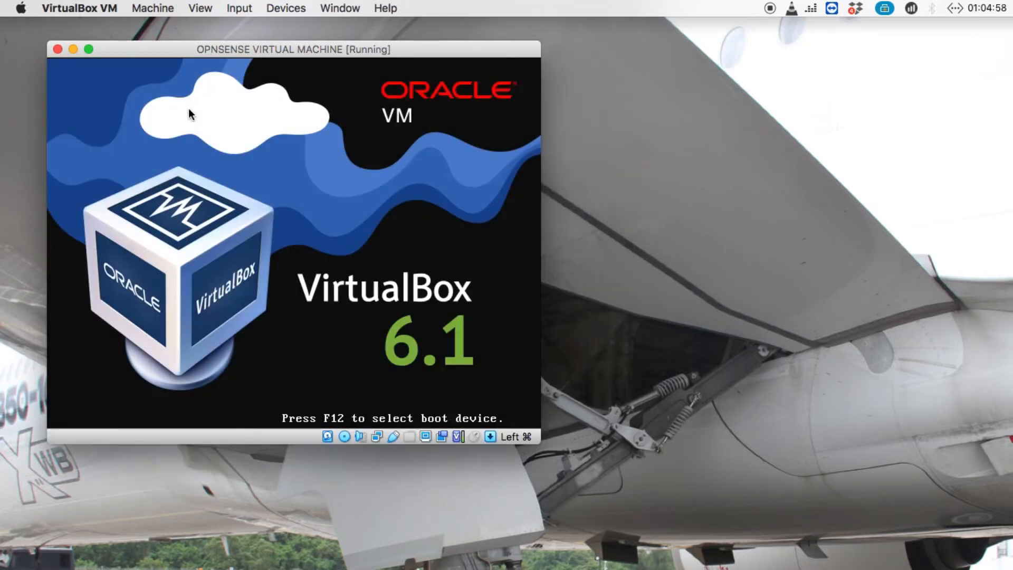
Power off the VM and remove the OPNsense installer disc drive from its Storage settings.
{"action": "left_click", "coordinate": [60, 48]}
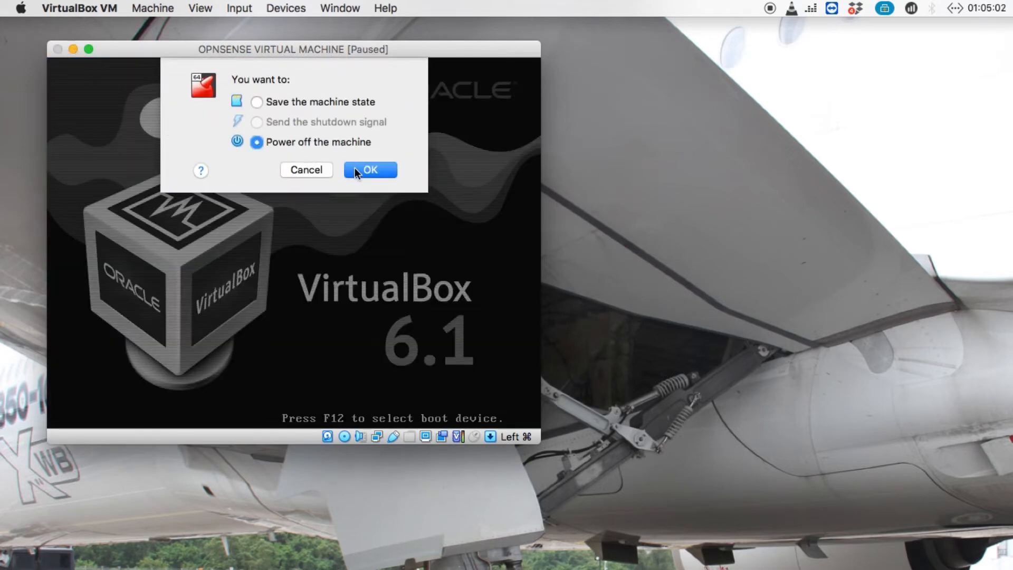
{"action": "left_click", "coordinate": [359, 168]}
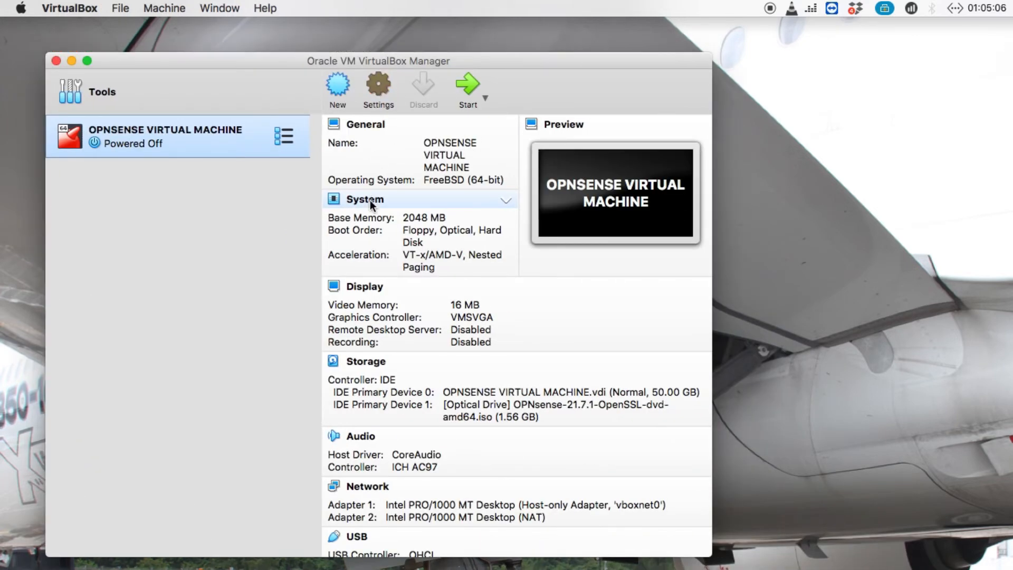
{"action": "left_click", "coordinate": [369, 200]}
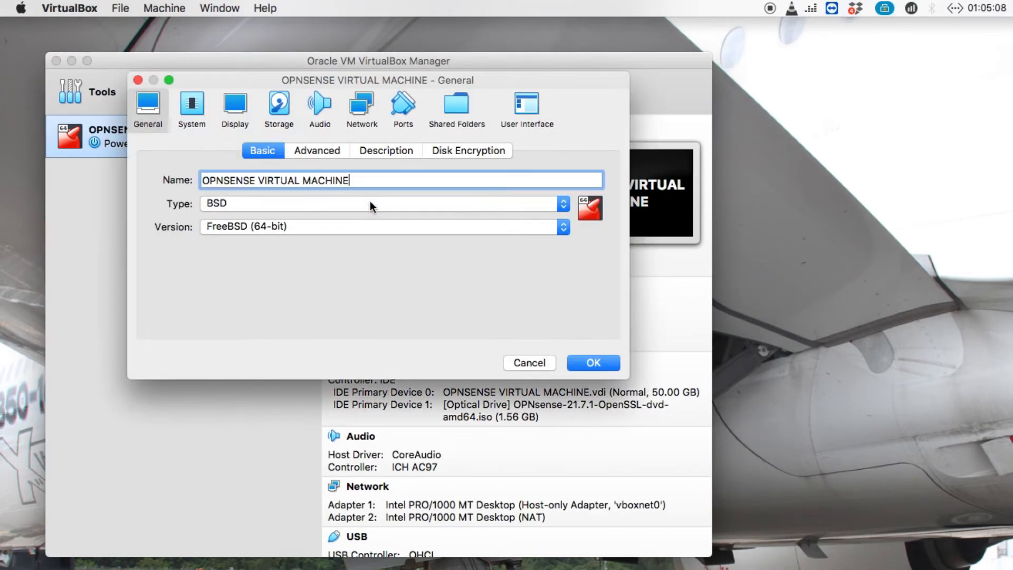
{"action": "left_click", "coordinate": [280, 133]}
{"action": "left_click", "coordinate": [253, 199]}
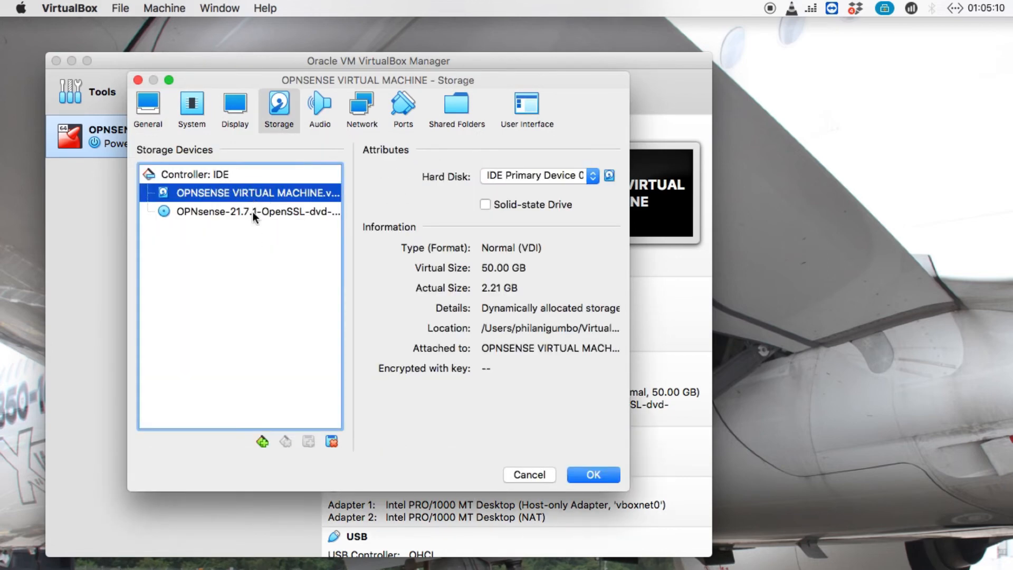
{"action": "left_click", "coordinate": [253, 211]}
{"action": "left_click", "coordinate": [331, 442]}
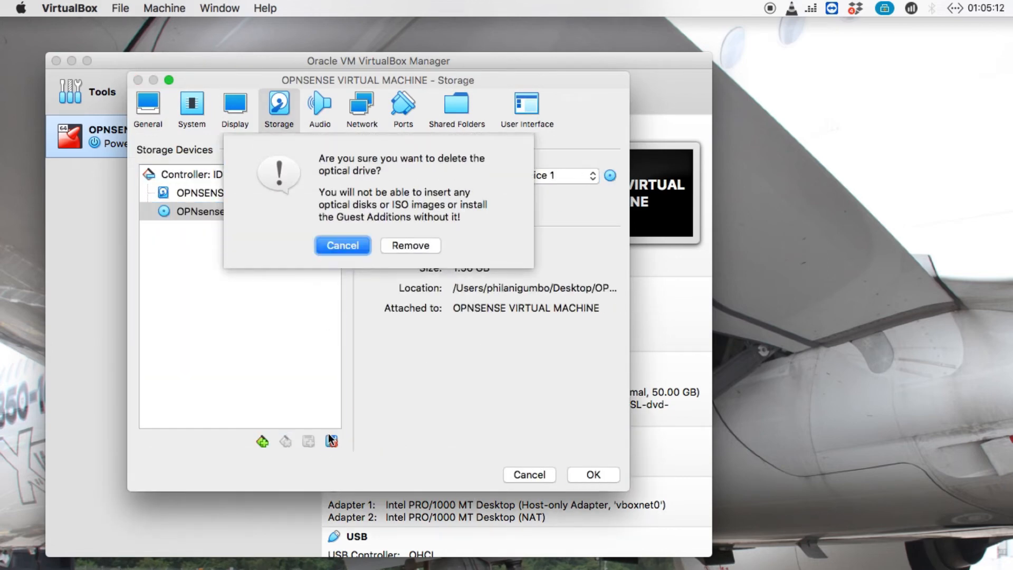
{"action": "left_click", "coordinate": [409, 244]}
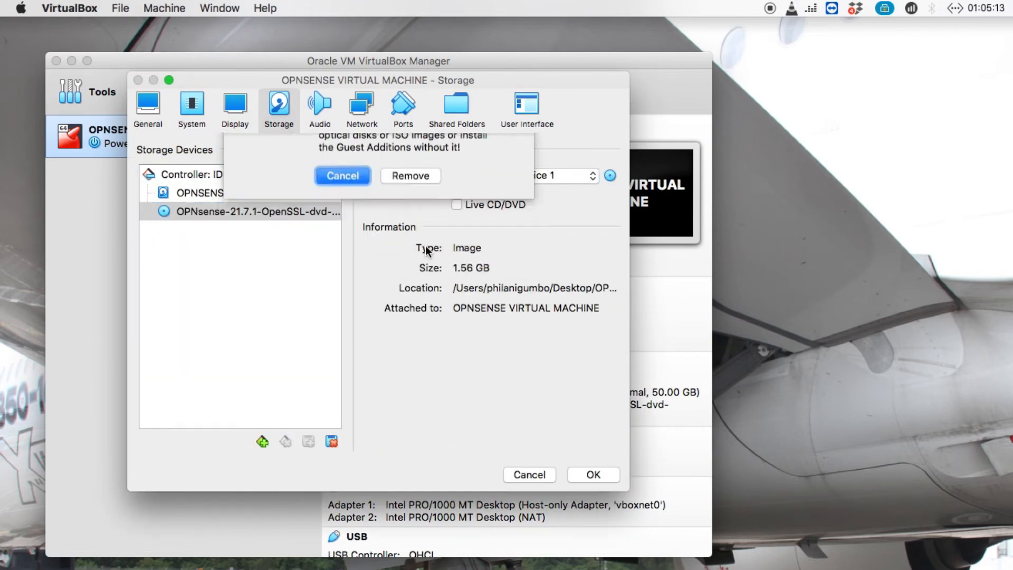
{"action": "left_click", "coordinate": [579, 473]}
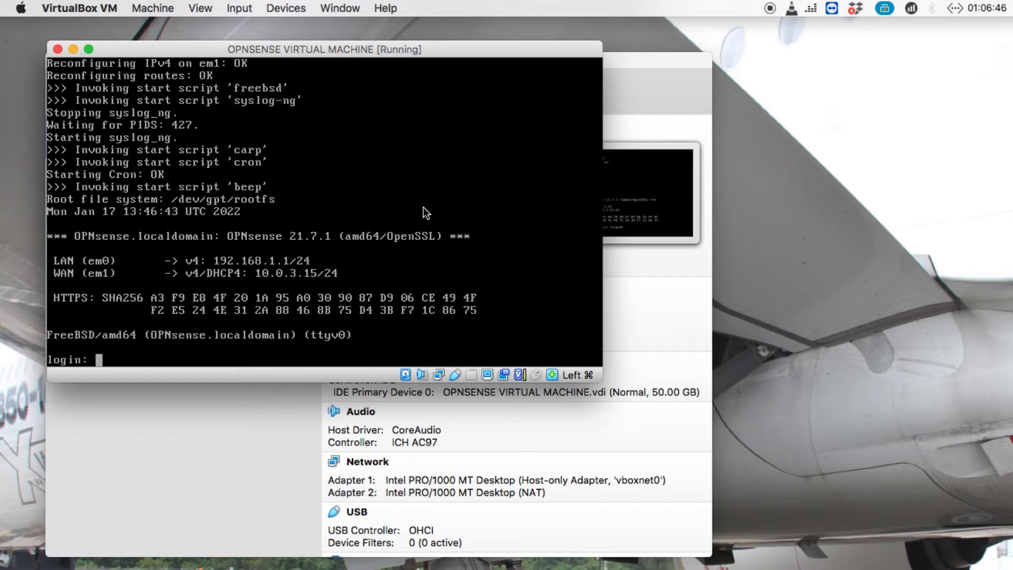
Log in to the console as root and choose option 1, Assign interfaces.
{"action": "type", "text": "root"}
{"action": "key", "text": "Return"}
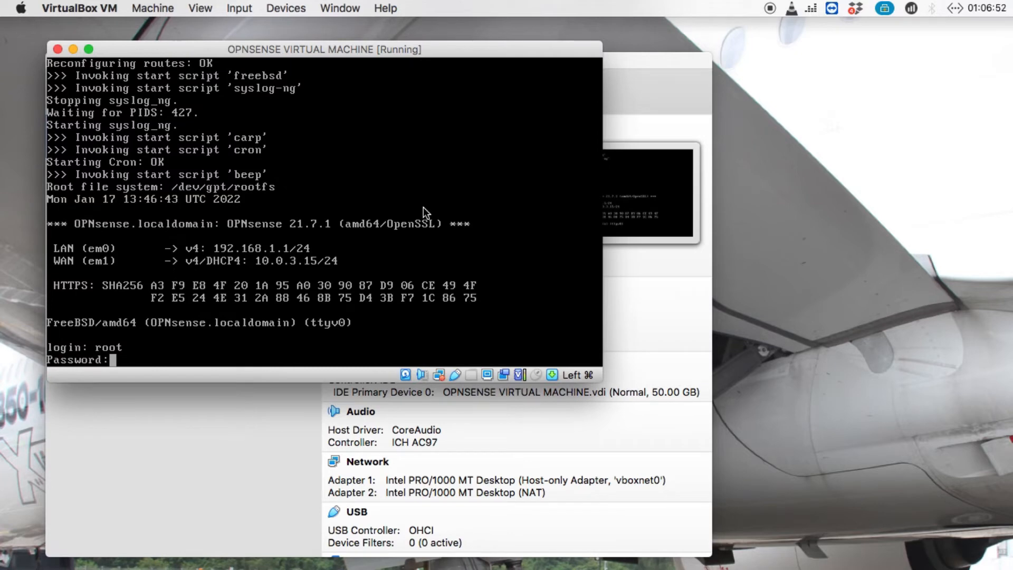
{"action": "key", "text": "Return"}
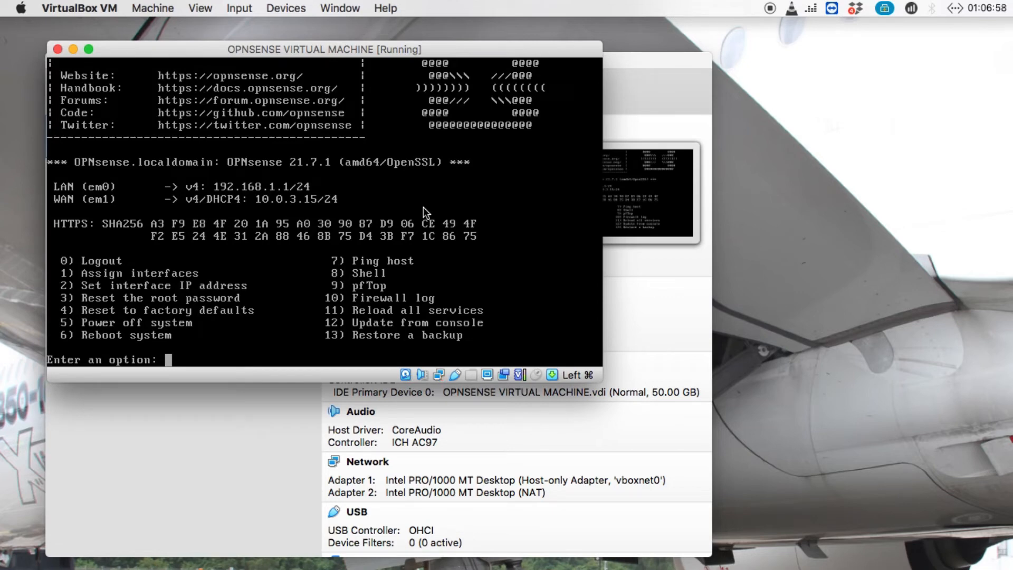
{"action": "type", "text": "1"}
{"action": "key", "text": "Return"}
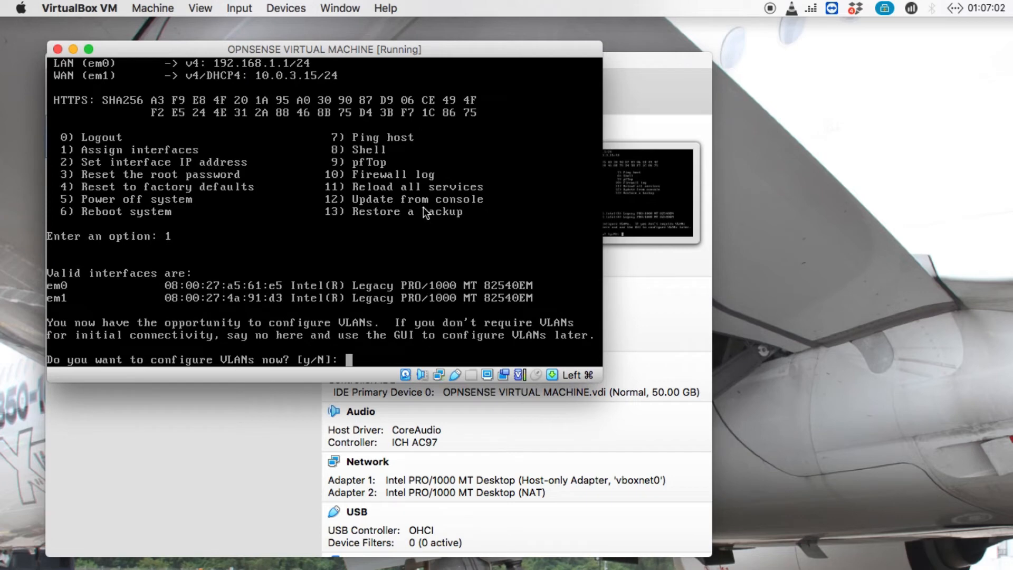
Decline VLANs, assign em1 as WAN and em0 as LAN, and confirm the assignment.
{"action": "type", "text": "n"}
{"action": "key", "text": "Return"}
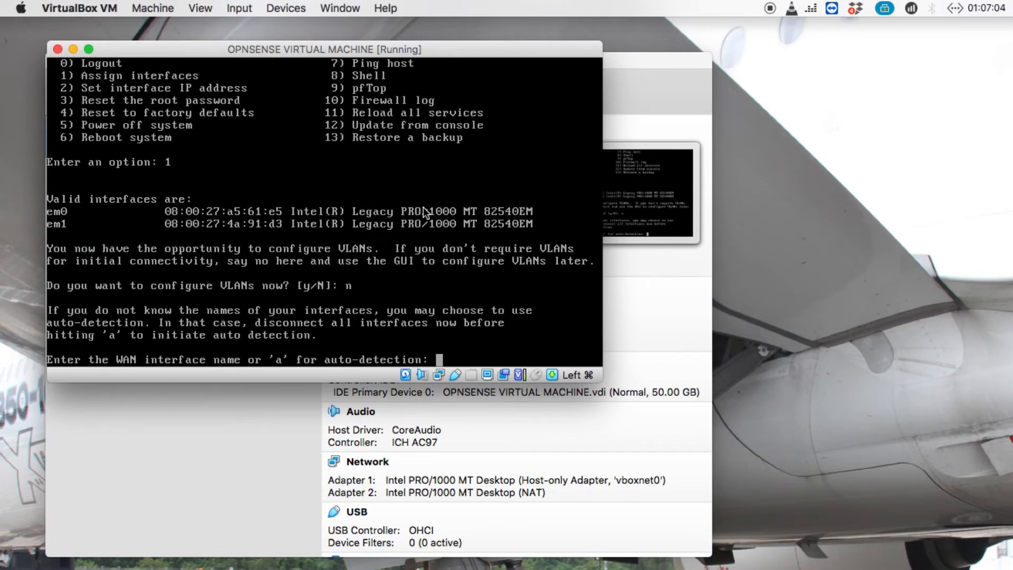
{"action": "type", "text": "em1"}
{"action": "key", "text": "Return"}
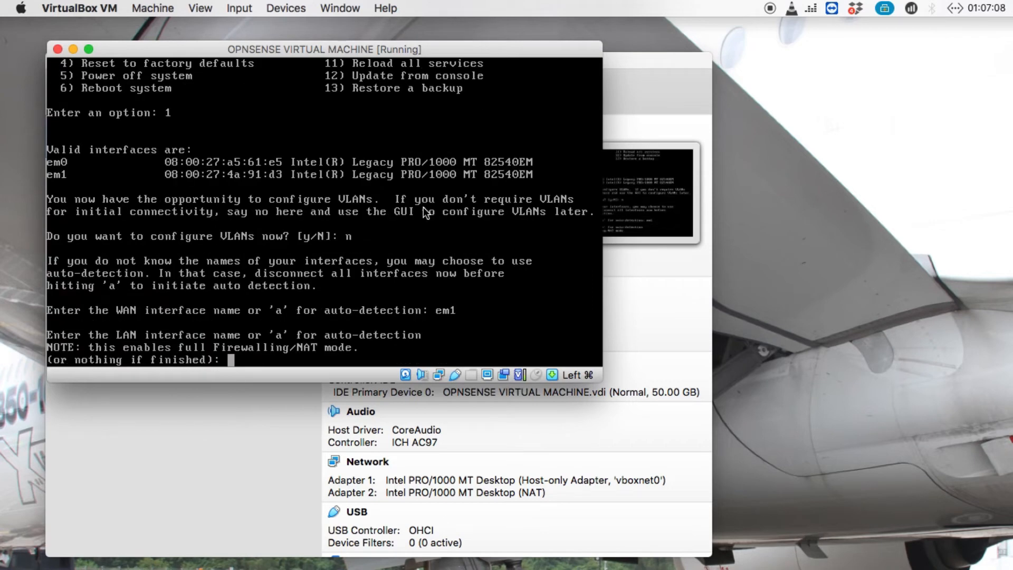
{"action": "type", "text": "em0"}
{"action": "key", "text": "Return"}
{"action": "key", "text": "Return"}
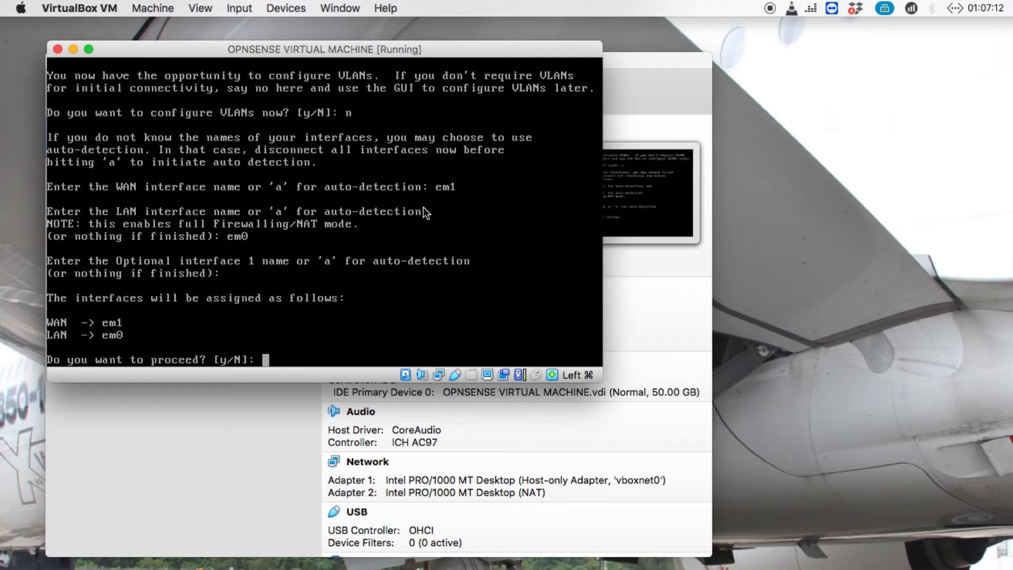
{"action": "type", "text": "y"}
{"action": "key", "text": "Return"}
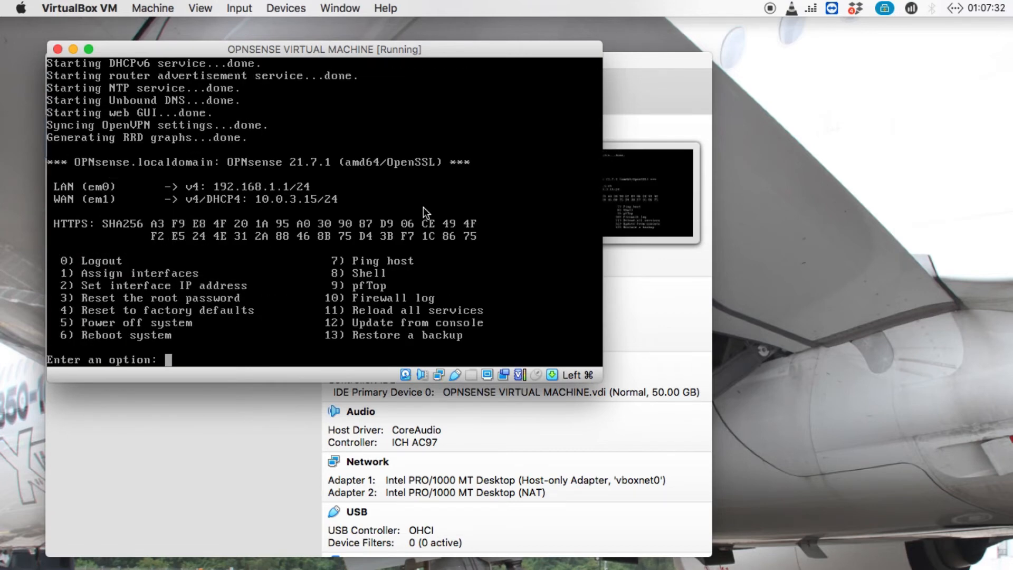
Using option 2, give the LAN a static IPv4 address 192.168.66.10 with subnet 24.
{"action": "type", "text": "2"}
{"action": "key", "text": "Return"}
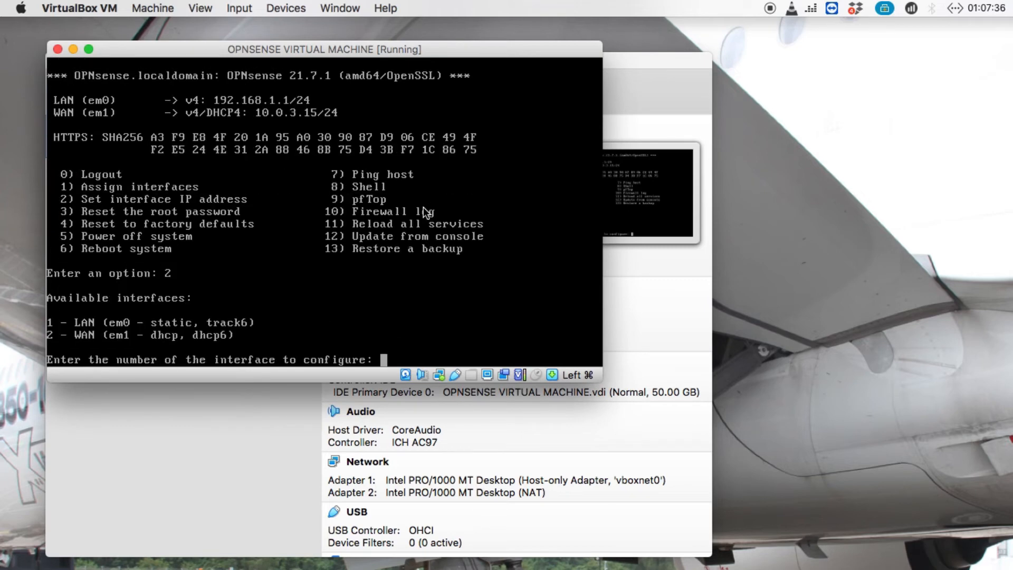
{"action": "type", "text": "1"}
{"action": "key", "text": "Return"}
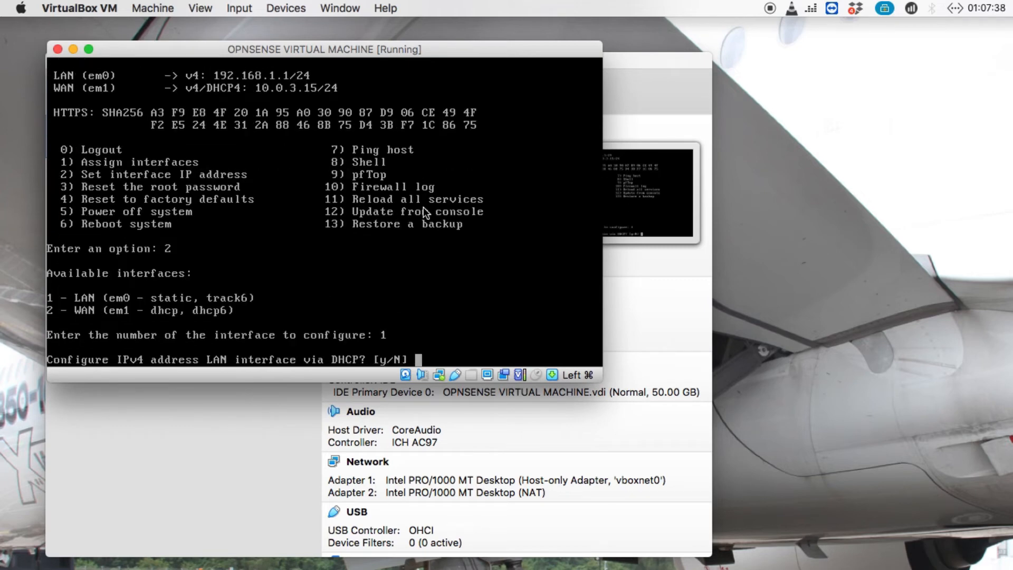
{"action": "type", "text": "n"}
{"action": "key", "text": "Return"}
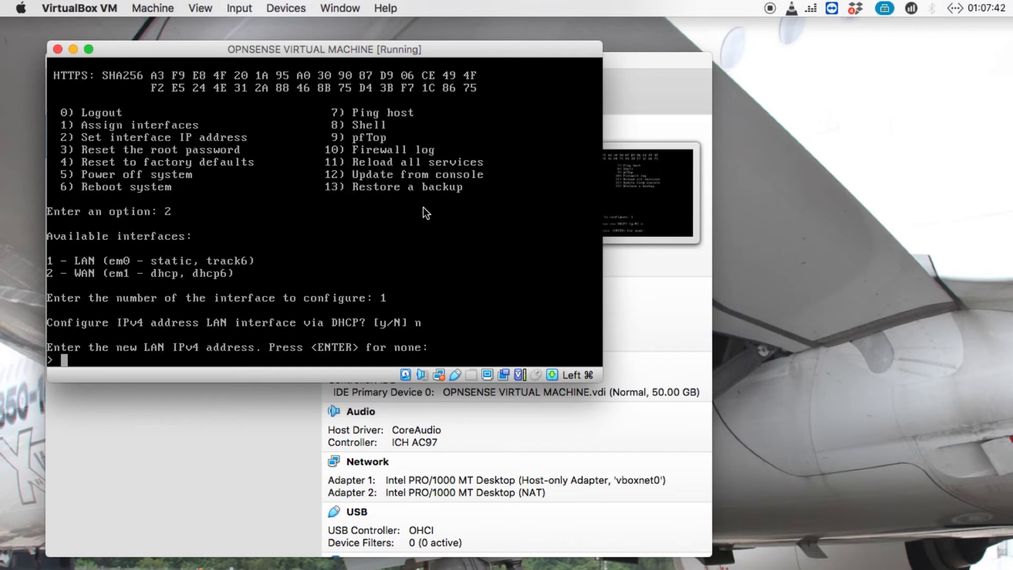
{"action": "key", "text": "End"}
{"action": "key", "text": "BackSpace"}
{"action": "key", "text": "BackSpace"}
{"action": "key", "text": "BackSpace"}
{"action": "key", "text": "BackSpace"}
{"action": "type", "text": "192.168.66.10"}
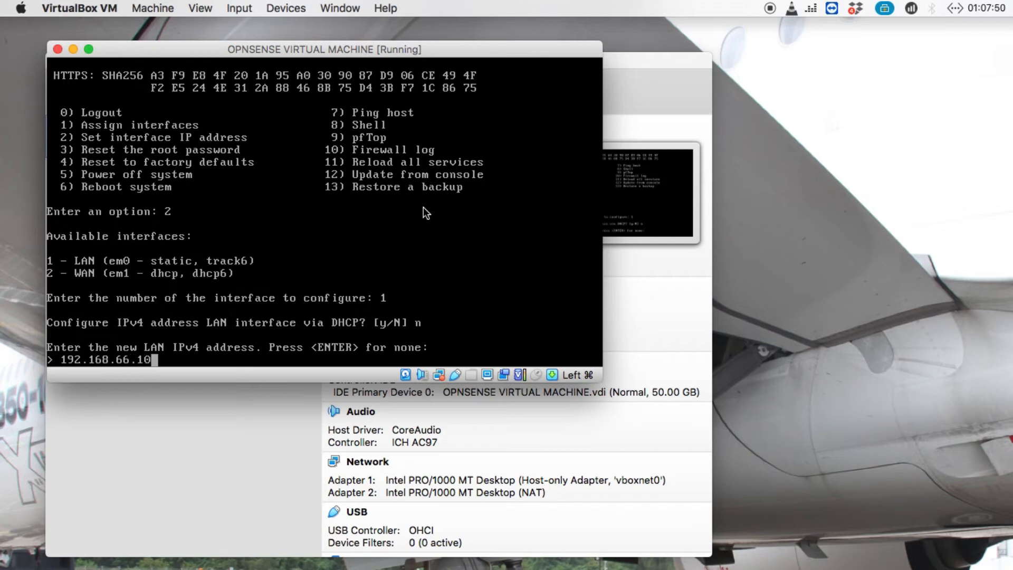
{"action": "key", "text": "Return"}
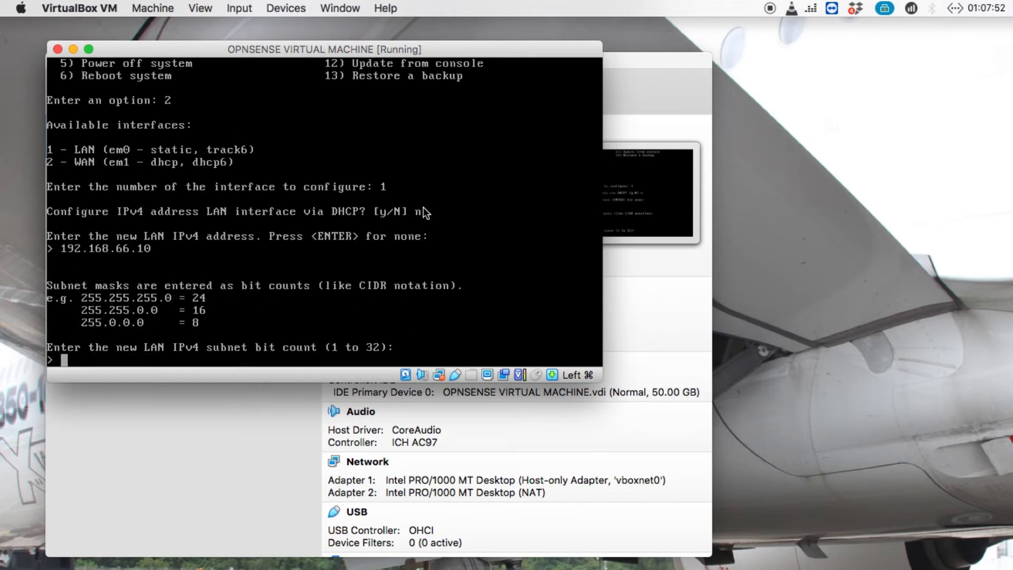
{"action": "type", "text": "24"}
{"action": "key", "text": "Return"}
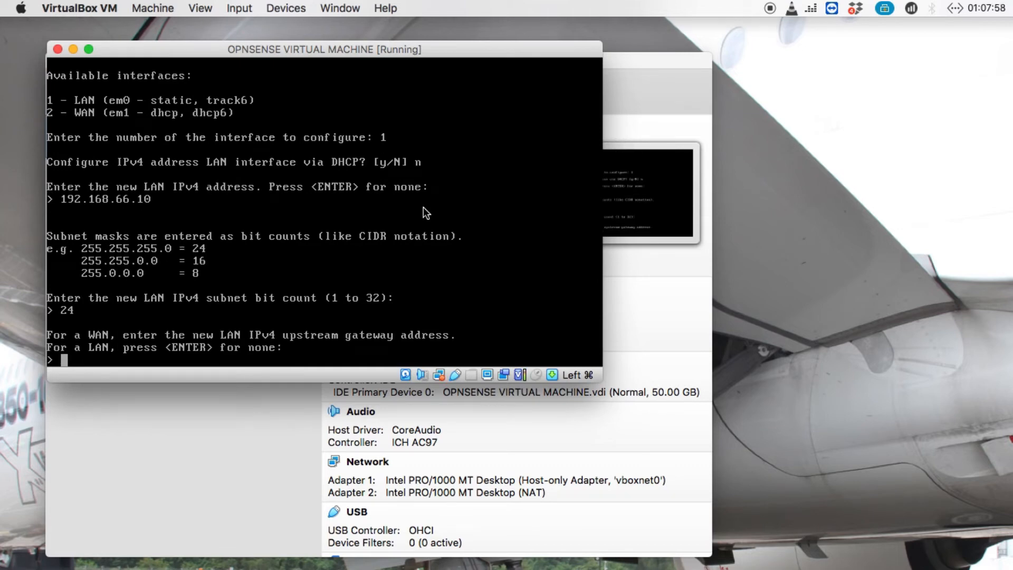
Leave the LAN gateway empty and skip all LAN IPv6 configuration.
{"action": "key", "text": "Return"}
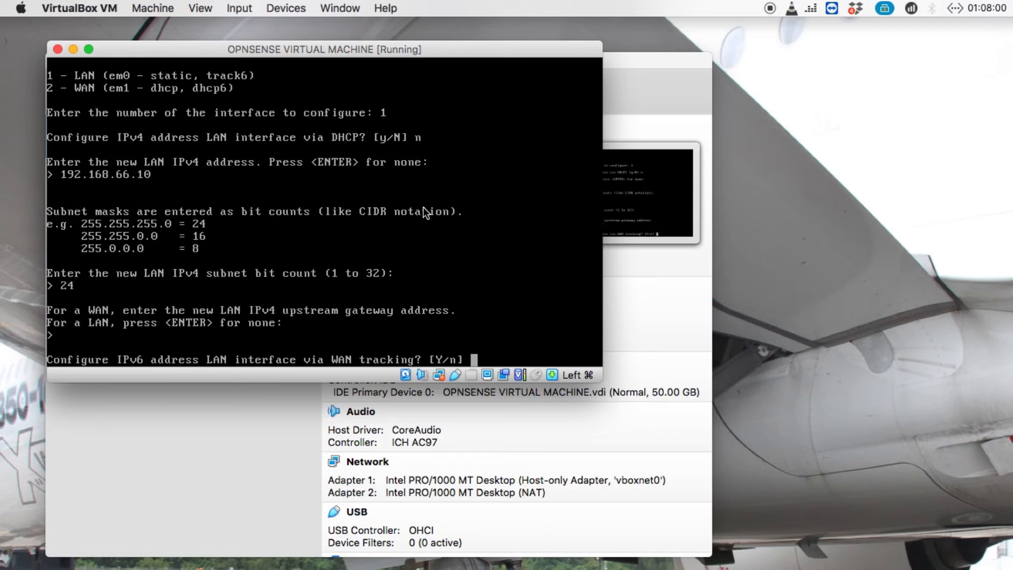
{"action": "type", "text": "n"}
{"action": "key", "text": "Return"}
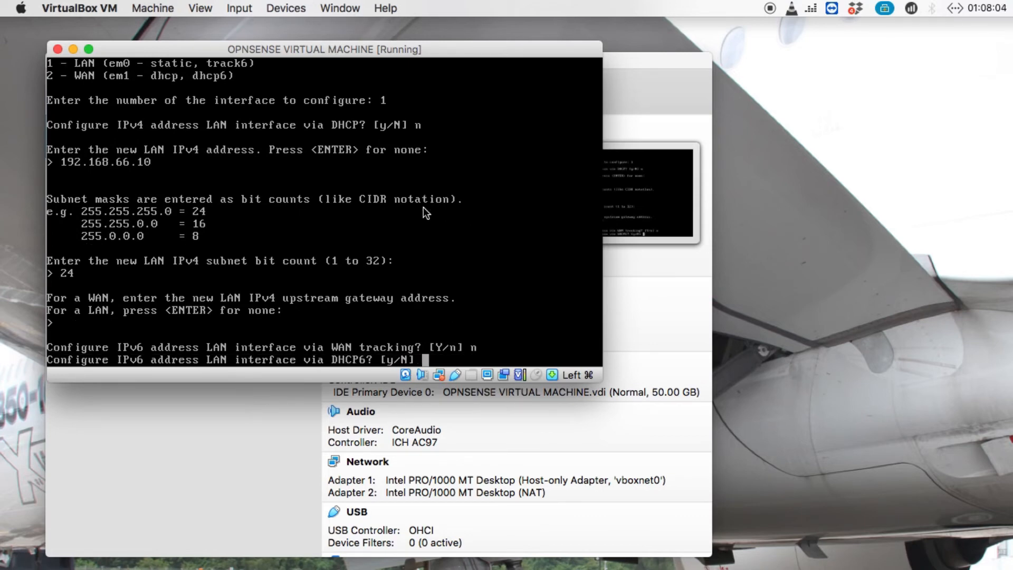
{"action": "type", "text": "n"}
{"action": "key", "text": "Return"}
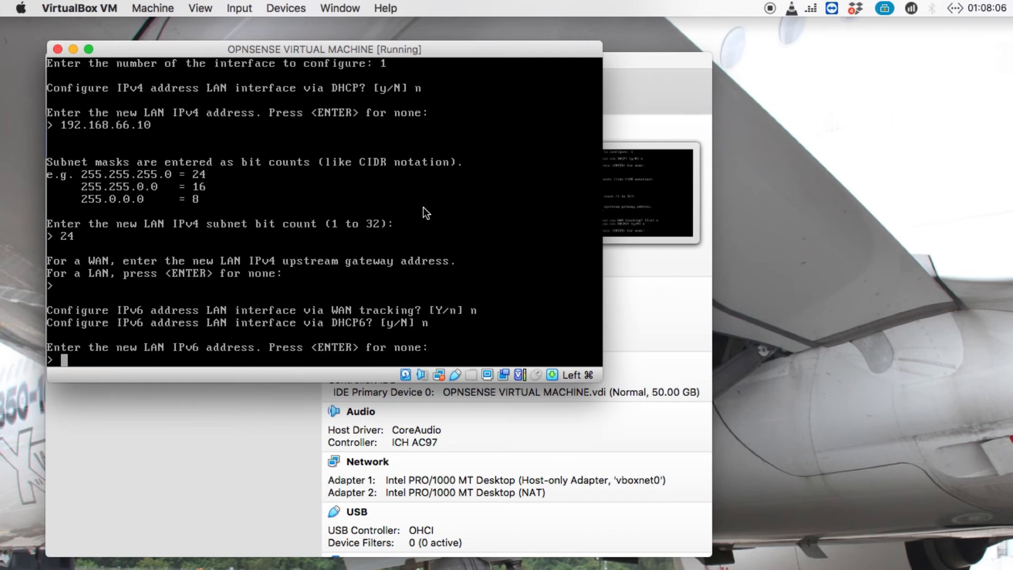
{"action": "key", "text": "Return"}
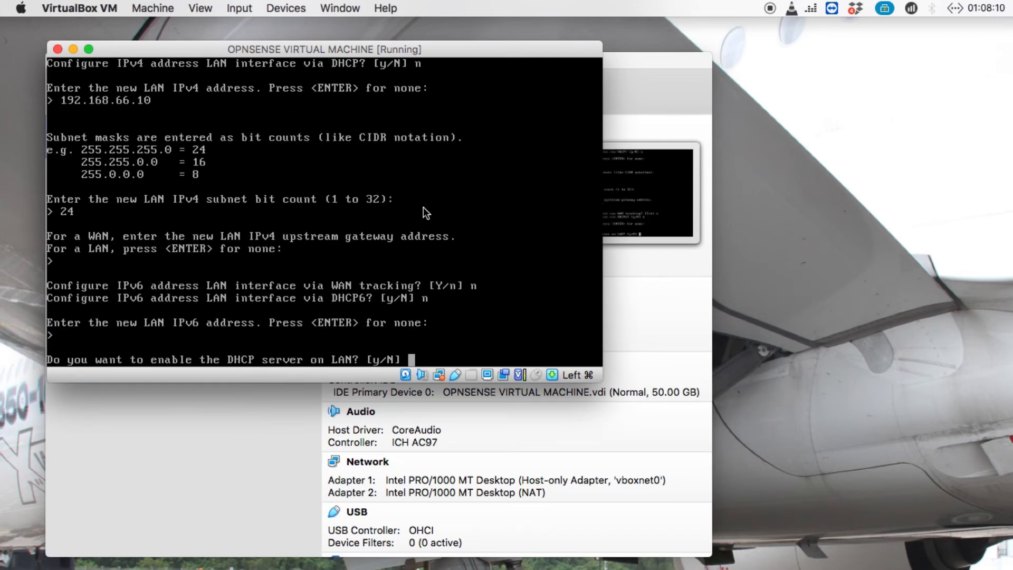
Keep LAN DHCP off, HTTPS for the web GUI, the existing certificate, and return to the menu.
{"action": "type", "text": "n"}
{"action": "key", "text": "Return"}
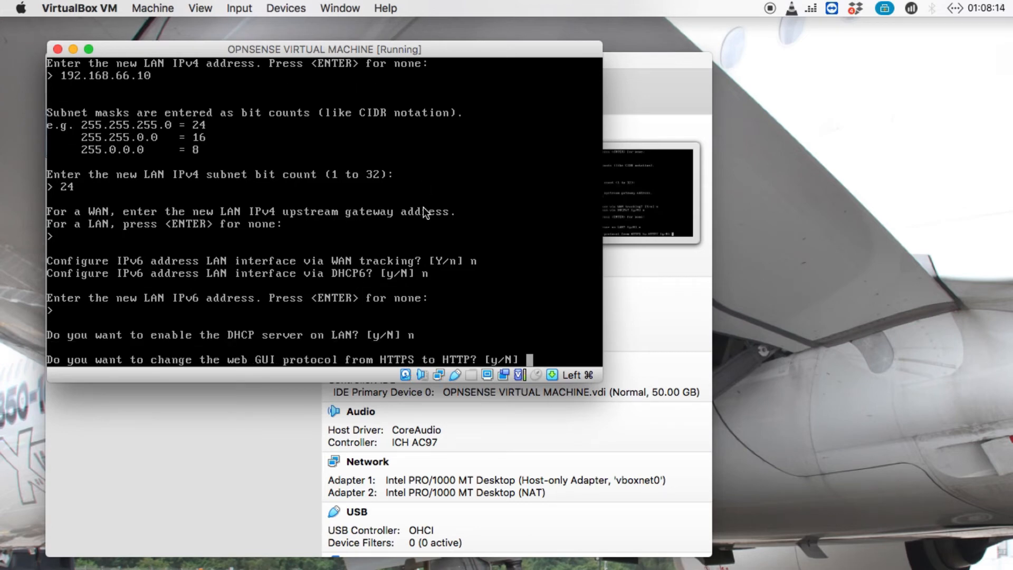
{"action": "type", "text": "n"}
{"action": "key", "text": "Return"}
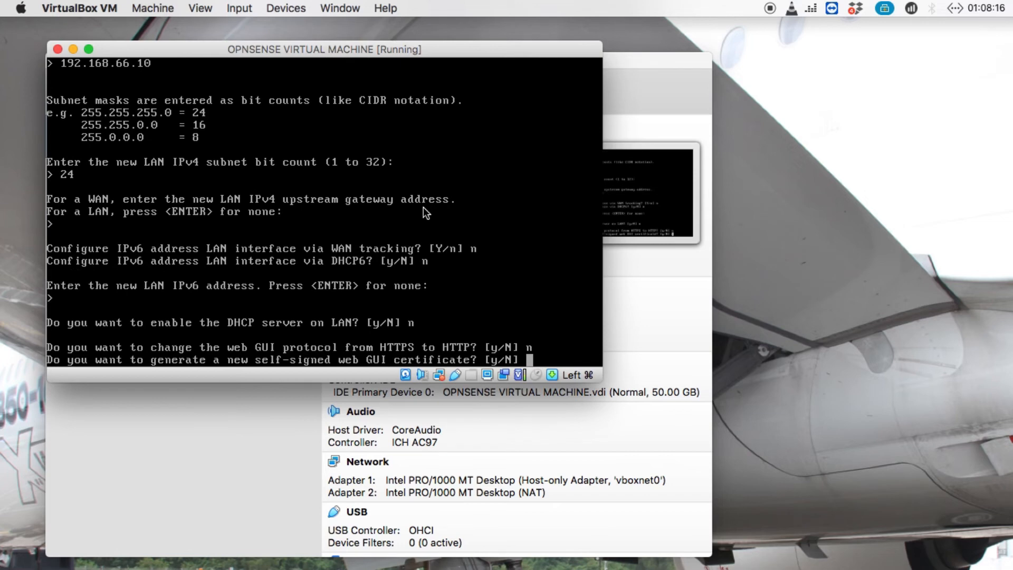
{"action": "type", "text": "n"}
{"action": "key", "text": "Return"}
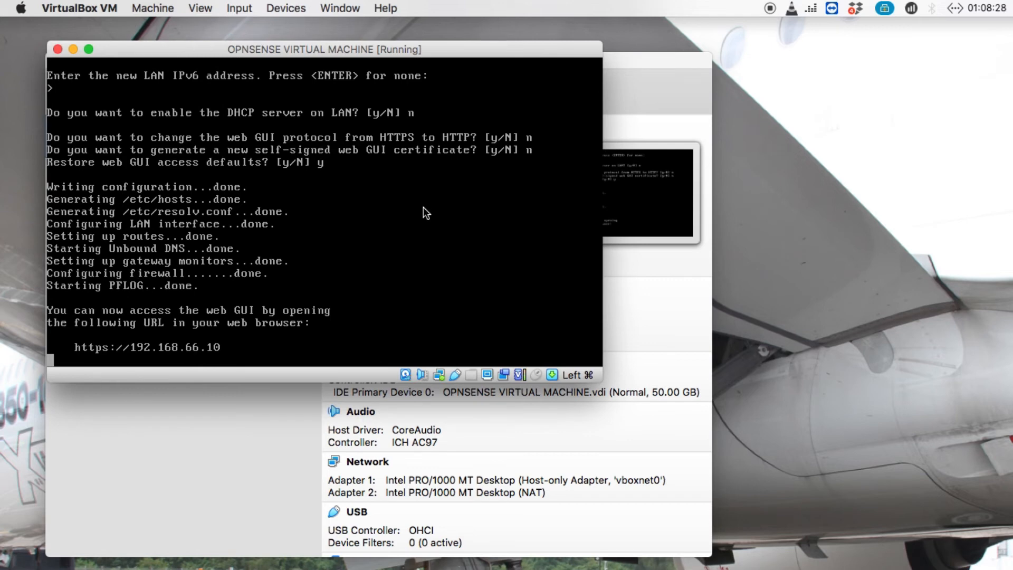
{"action": "key", "text": "Return"}
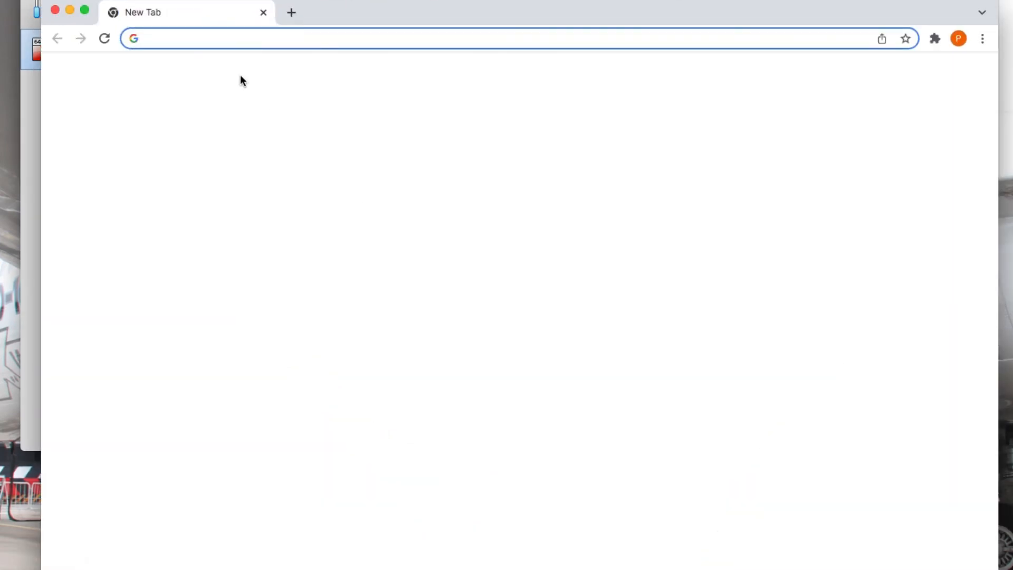
{"action": "left_click", "coordinate": [196, 45]}
{"action": "type", "text": "19"}
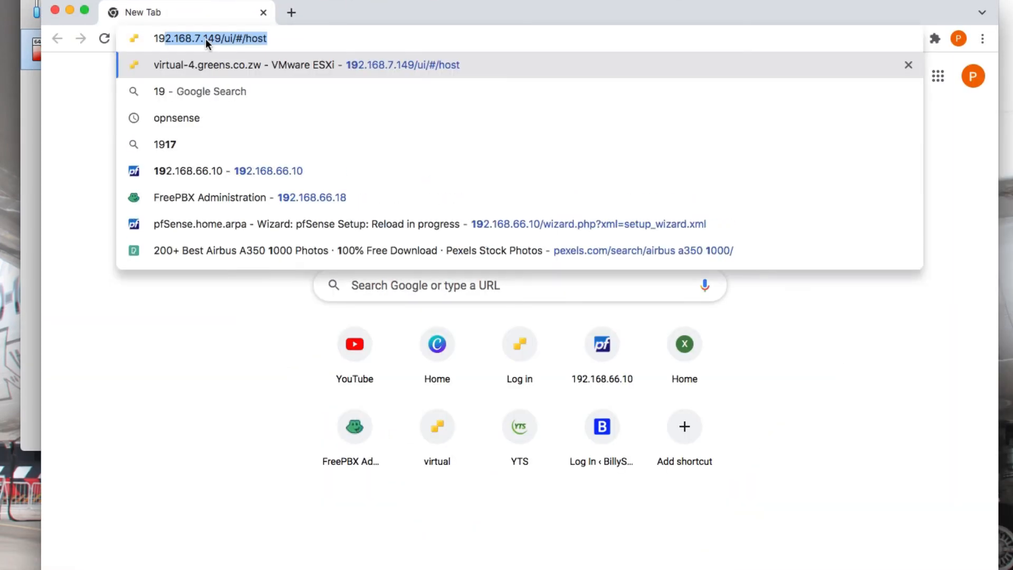
{"action": "type", "text": "2.168.66"}
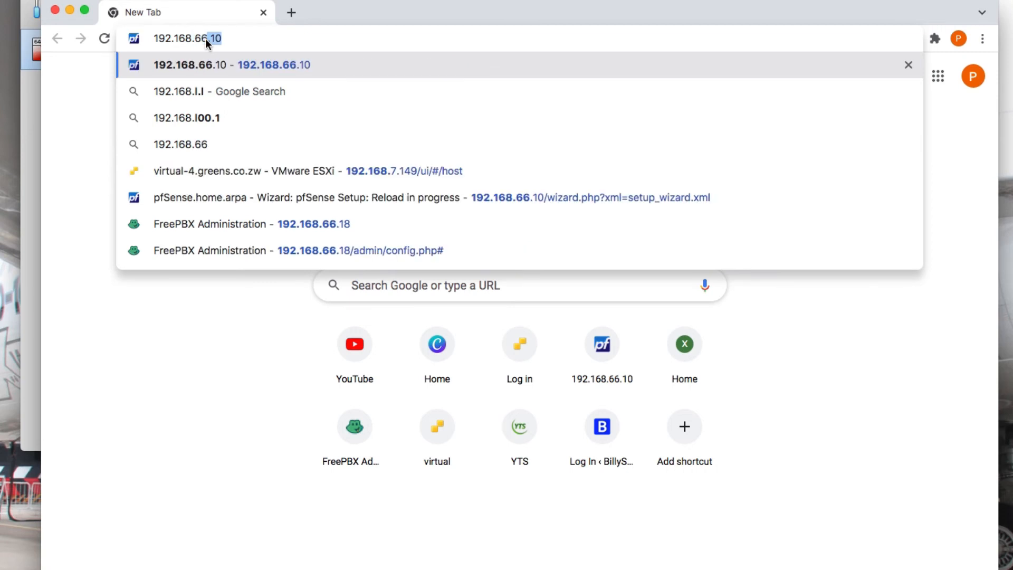
{"action": "type", "text": ".10"}
{"action": "key", "text": "Return"}
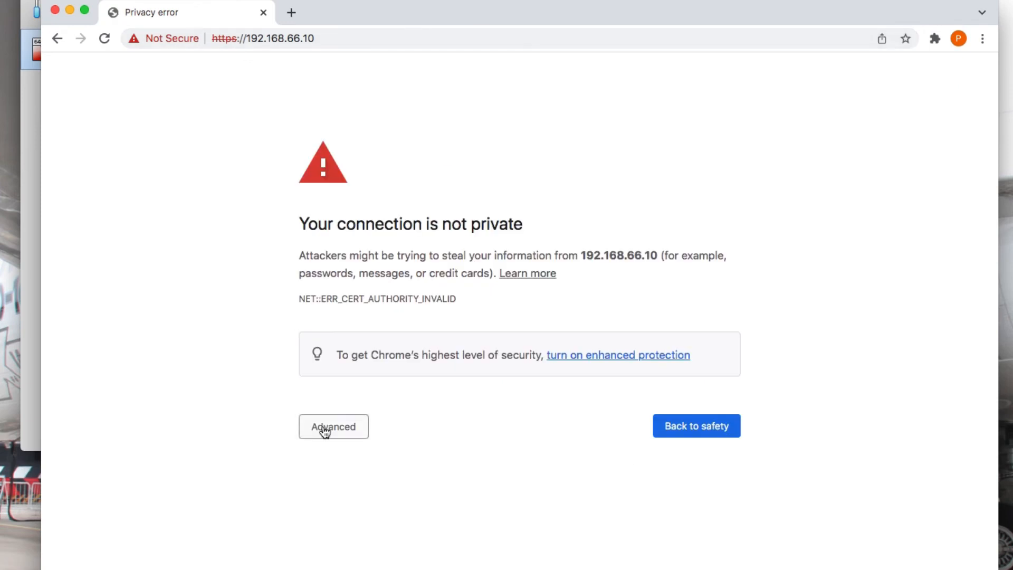
{"action": "left_click", "coordinate": [323, 428]}
{"action": "left_click", "coordinate": [347, 540]}
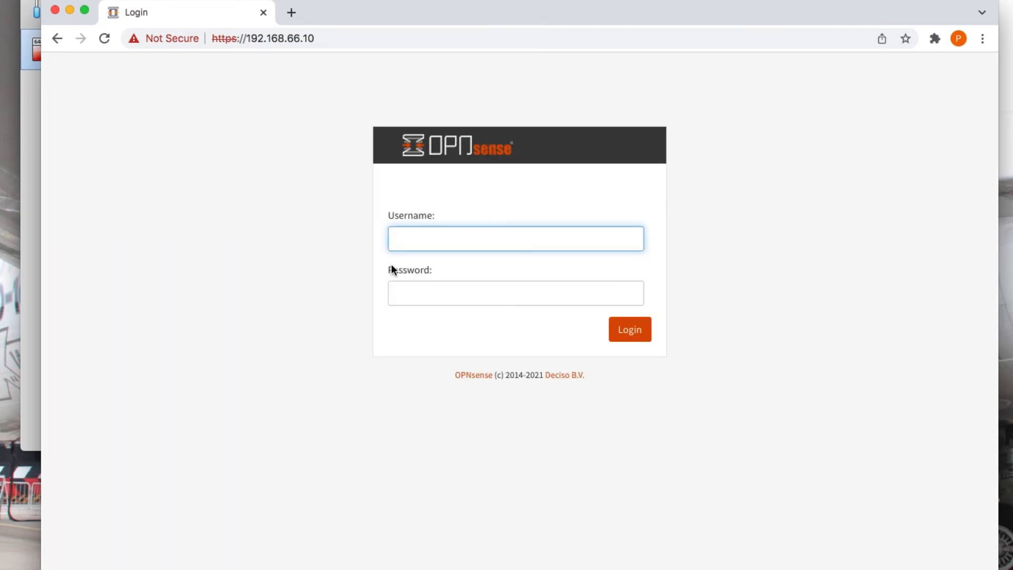
Log in to the OPNsense web GUI as root with the account password.
{"action": "type", "text": "root"}
{"action": "left_click", "coordinate": [464, 290]}
{"action": "type", "text": "o"}
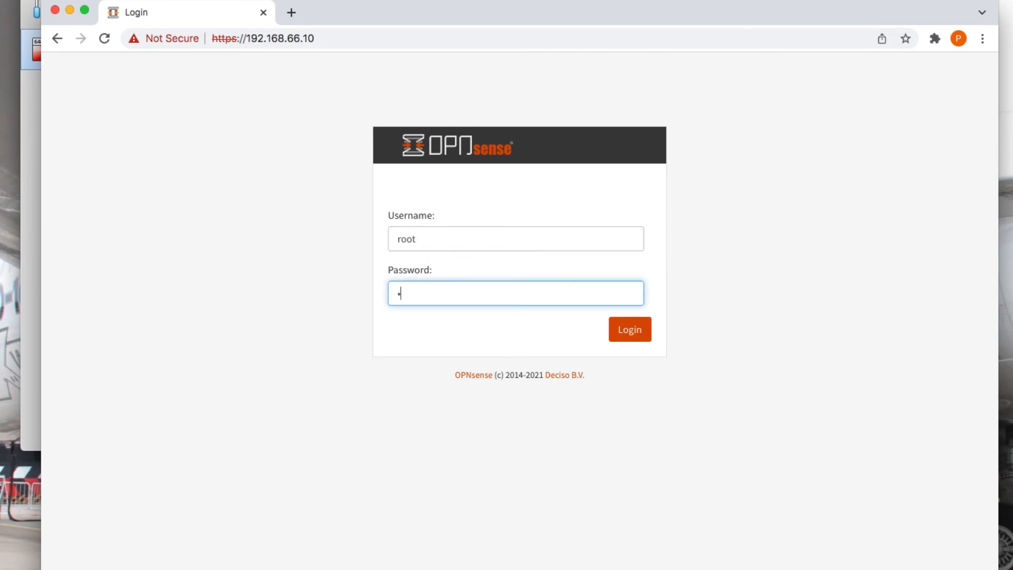
{"action": "type", "text": "pnsense123456"}
{"action": "left_click", "coordinate": [615, 331]}
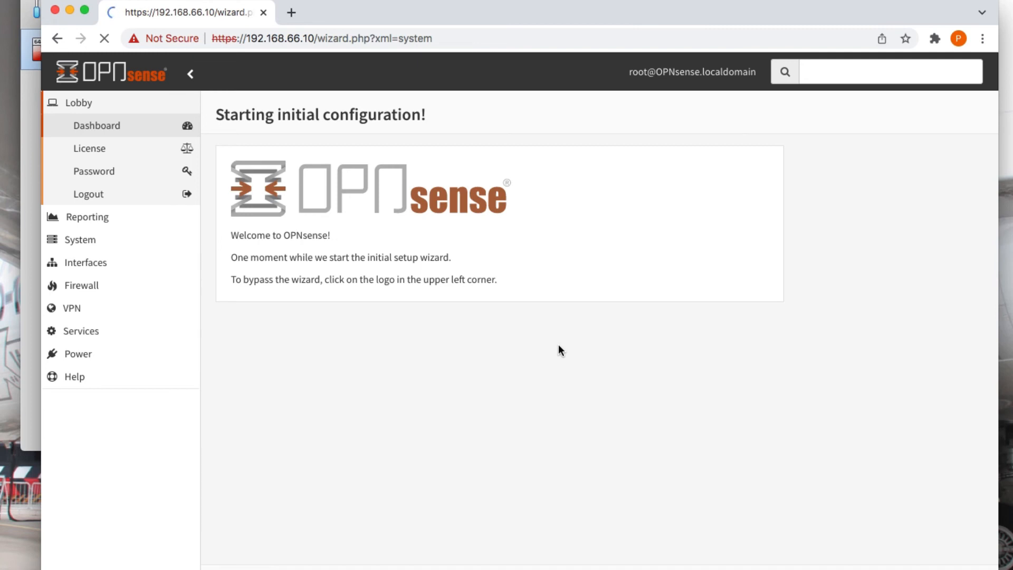
Start the wizard and change the hostname from OPNsense to BILLYSOFTACADEMY.
{"action": "left_click", "coordinate": [588, 211]}
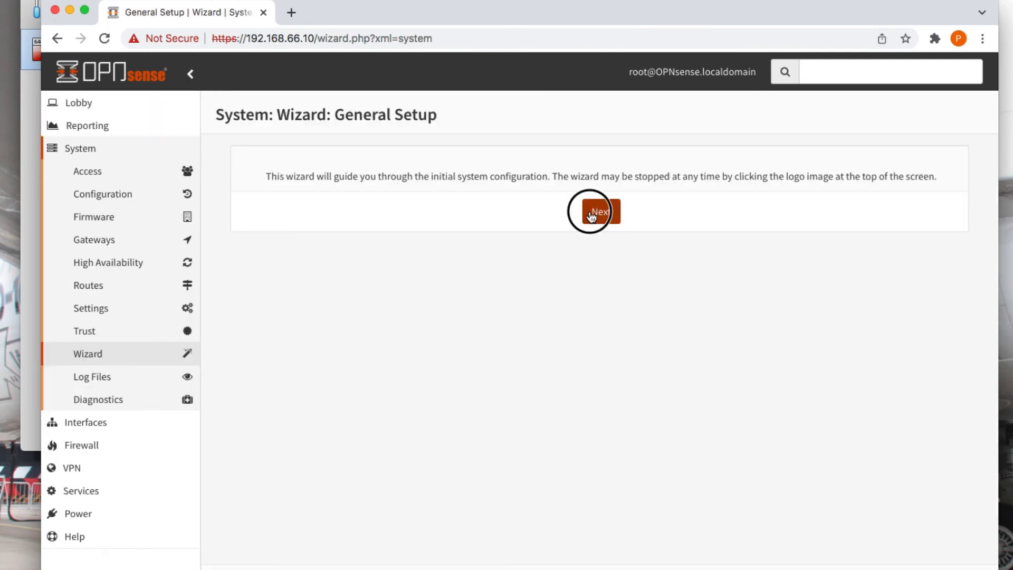
{"action": "scroll", "coordinate": [304, 350], "scroll_direction": "down", "scroll_amount": 1}
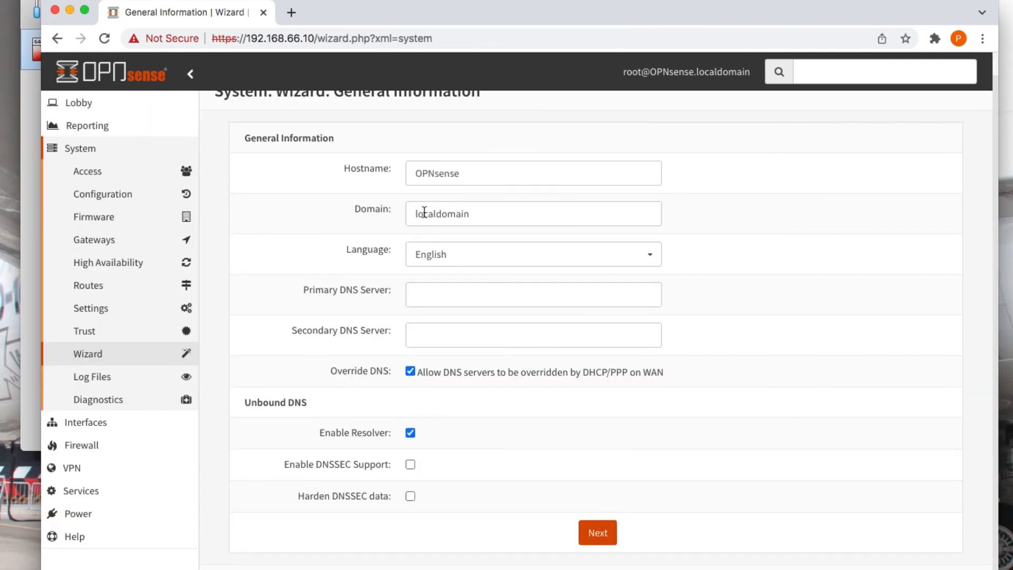
{"action": "left_click_drag", "start_coordinate": [464, 173], "coordinate": [363, 176]}
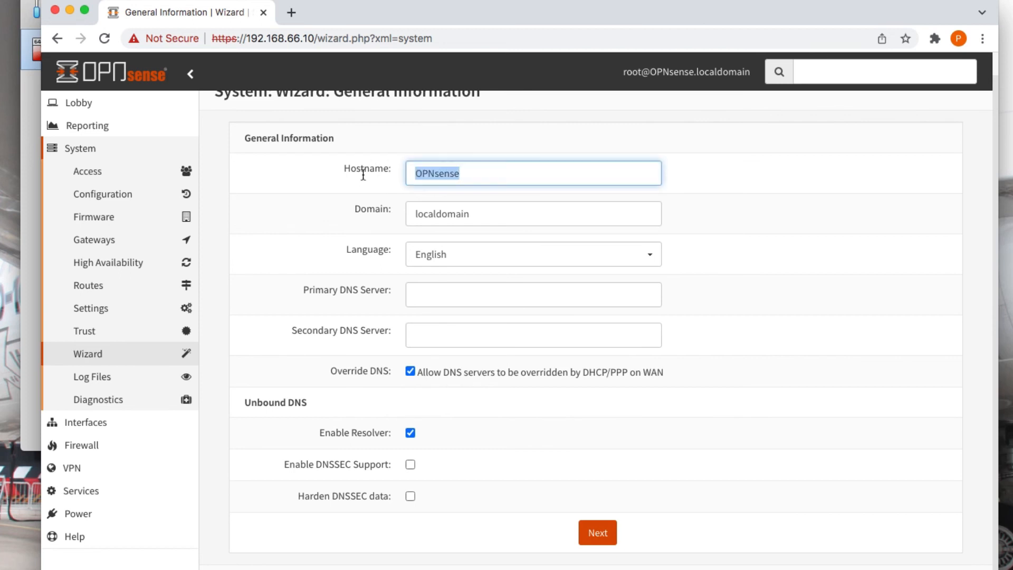
{"action": "type", "text": "BIL"}
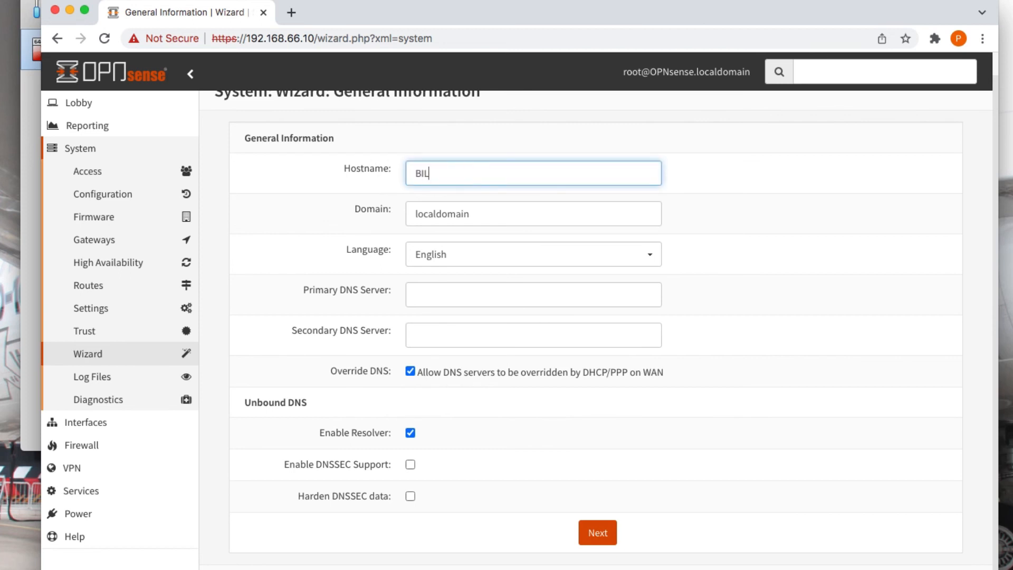
{"action": "type", "text": "LYSOFTACADEMY.COM"}
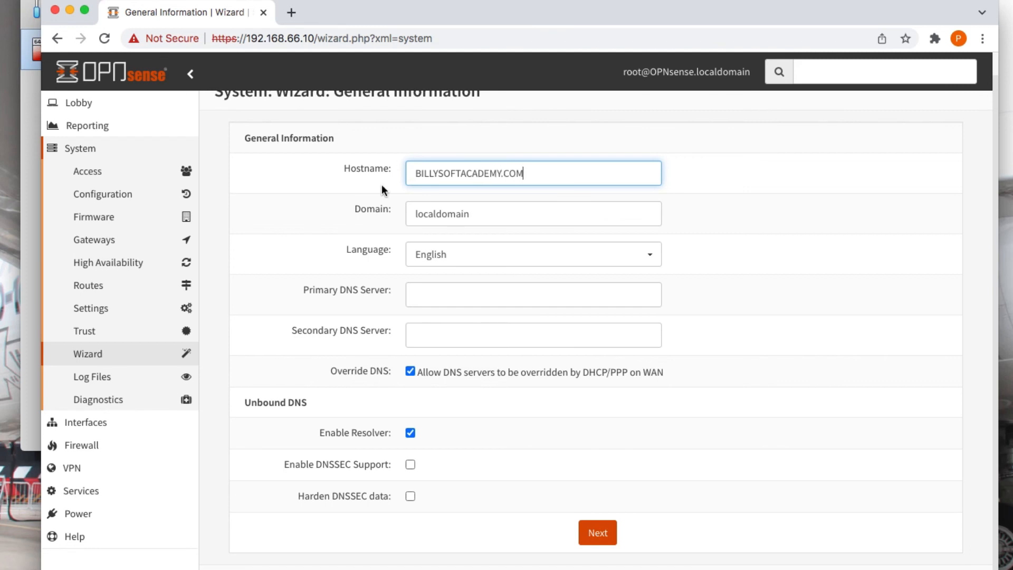
{"action": "key", "text": "BackSpace"}
{"action": "key", "text": "BackSpace"}
{"action": "key", "text": "BackSpace"}
Set primary DNS 8.8.8.8 and secondary DNS 5.11.11.11, then continue.
{"action": "left_click", "coordinate": [472, 300]}
{"action": "type", "text": "8."}
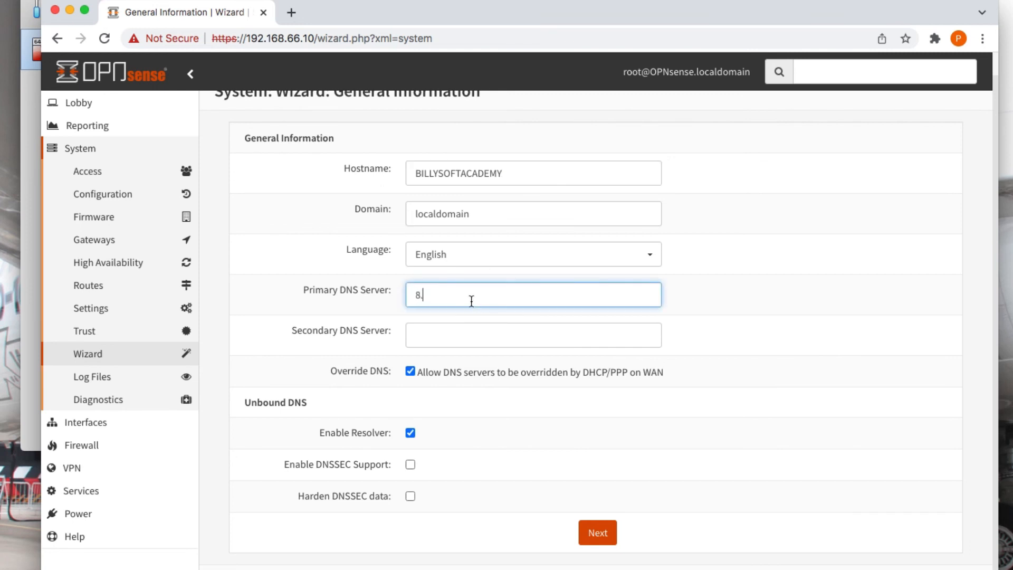
{"action": "type", "text": "8.8.8"}
{"action": "left_click", "coordinate": [448, 337]}
{"action": "type", "text": "5.1"}
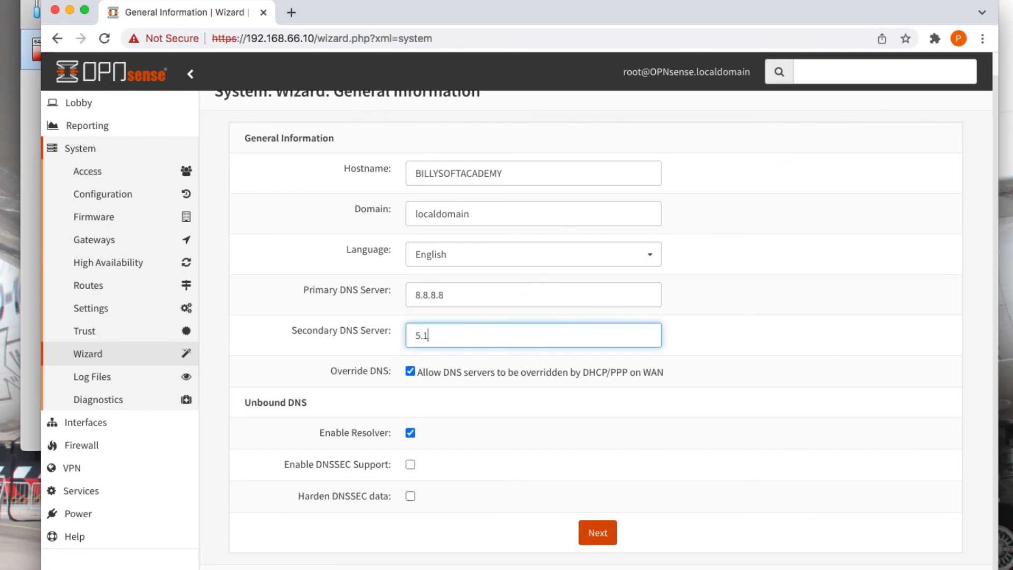
{"action": "type", "text": "1.11.11"}
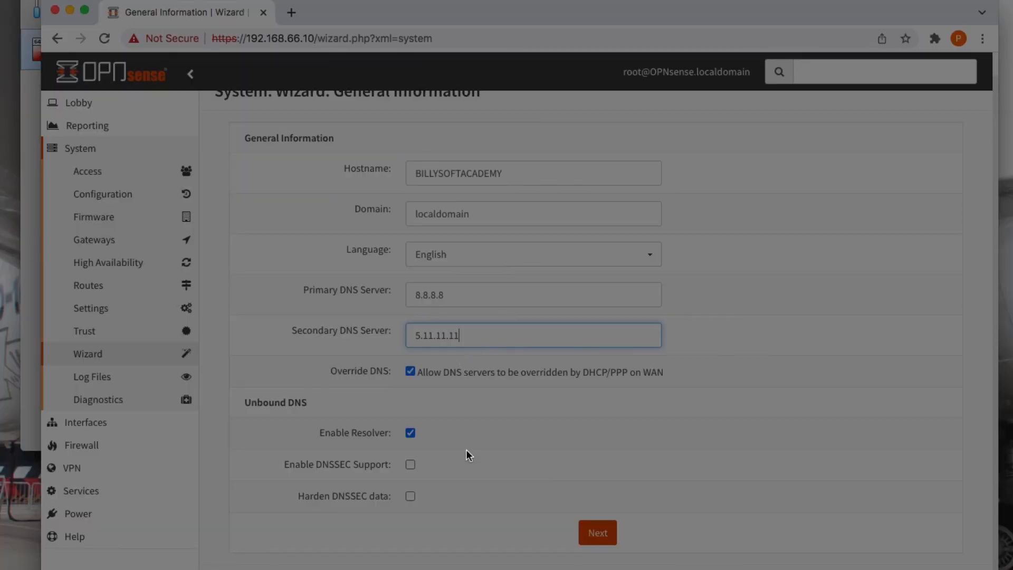
{"action": "left_click", "coordinate": [587, 540]}
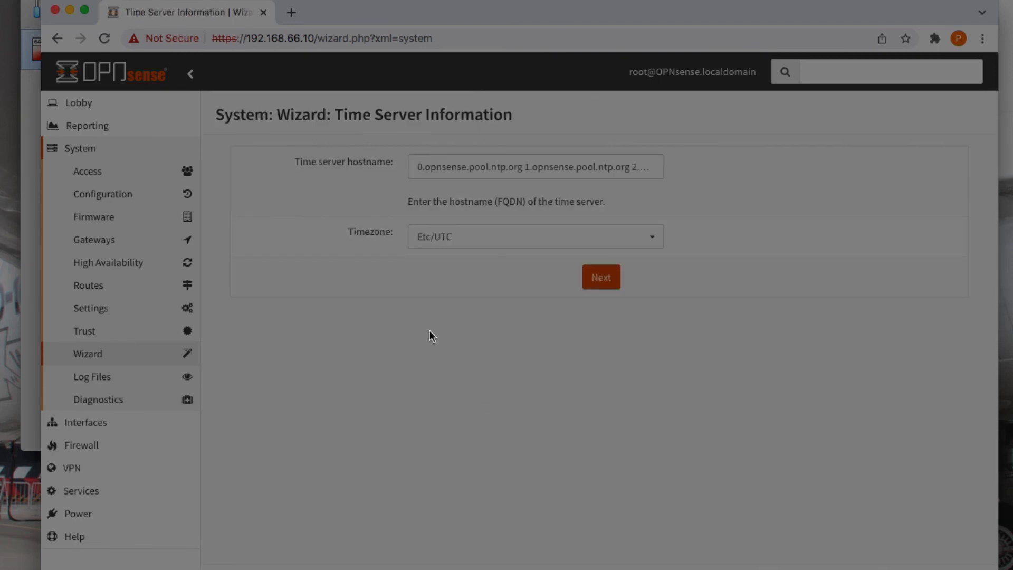
Accept the default time server and timezone settings.
{"action": "left_click", "coordinate": [593, 278]}
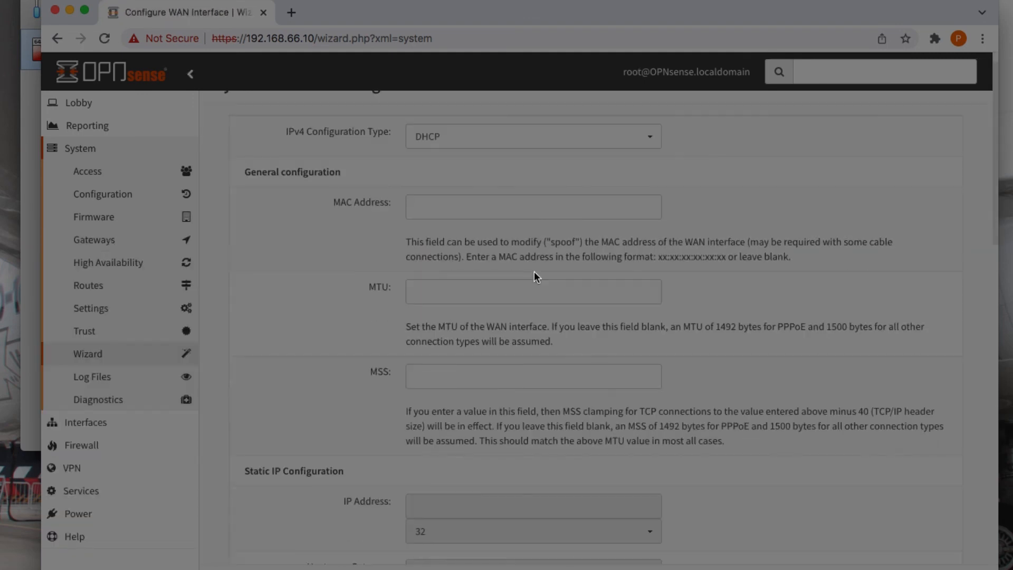
{"action": "scroll", "coordinate": [524, 264], "scroll_direction": "up", "scroll_amount": 1}
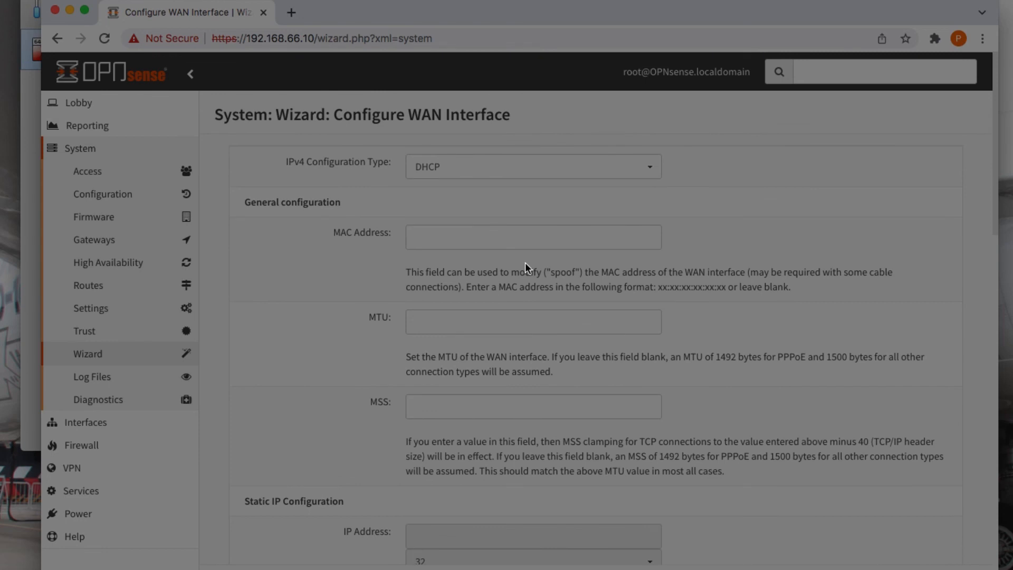
{"action": "scroll", "coordinate": [525, 262], "scroll_direction": "down", "scroll_amount": 1}
Keep the WAN IPv4 configuration type as DHCP and continue.
{"action": "left_click", "coordinate": [504, 151]}
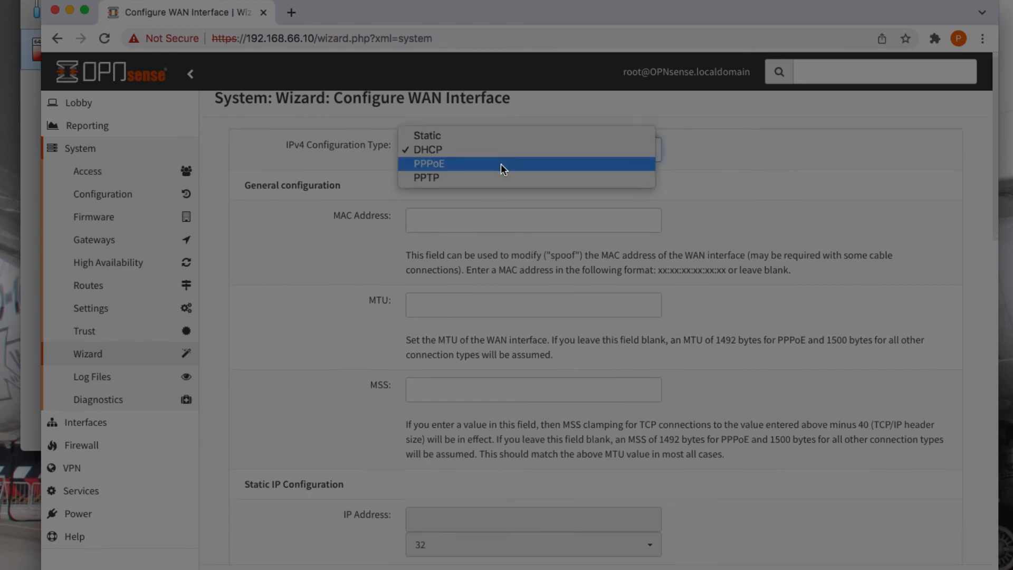
{"action": "left_click", "coordinate": [498, 150]}
{"action": "scroll", "coordinate": [489, 350], "scroll_direction": "down", "scroll_amount": 13}
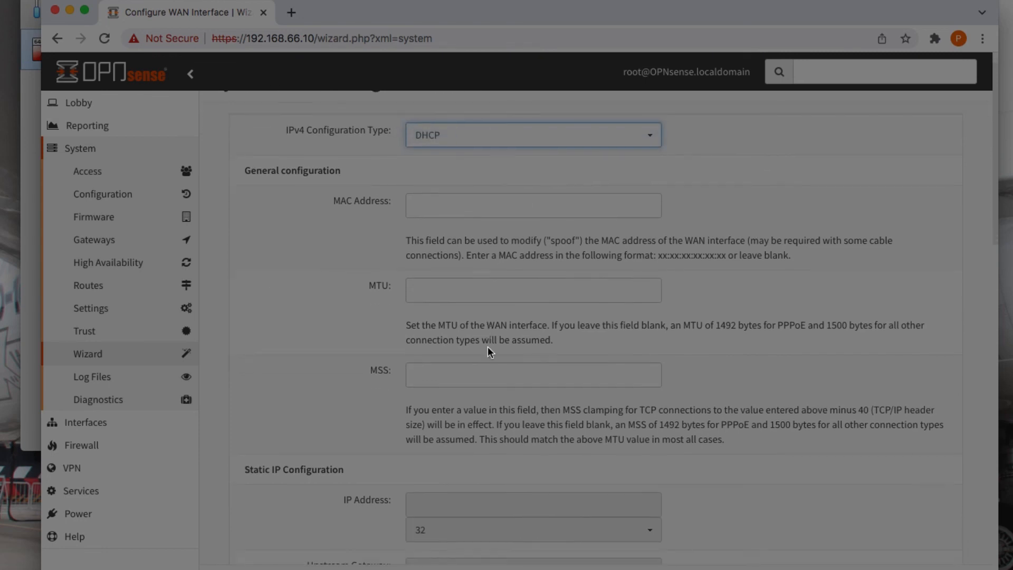
{"action": "scroll", "coordinate": [488, 349], "scroll_direction": "up", "scroll_amount": 5}
{"action": "scroll", "coordinate": [489, 350], "scroll_direction": "down", "scroll_amount": 10}
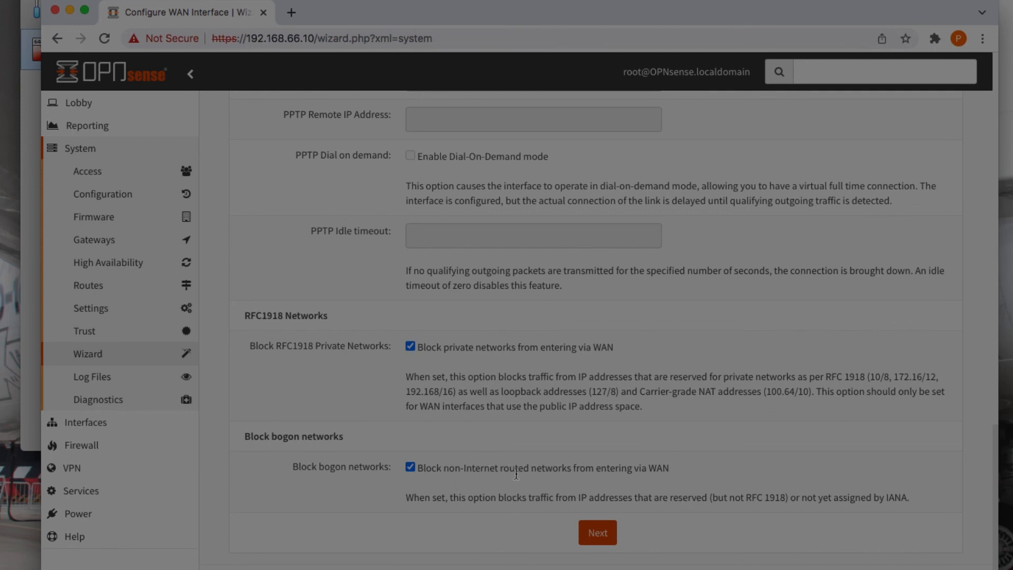
{"action": "left_click", "coordinate": [595, 534]}
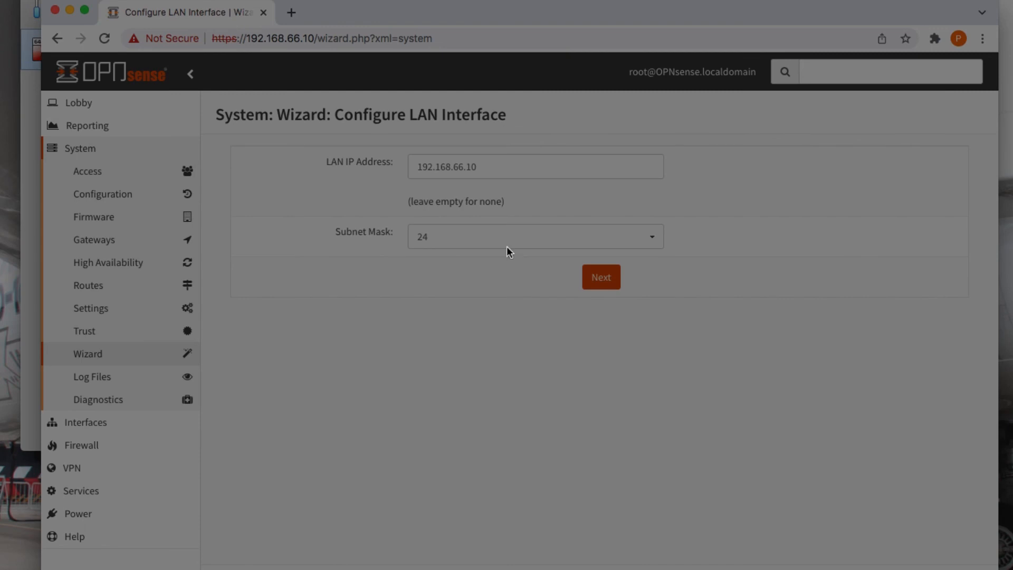
Accept LAN 192.168.66.10/24, keep the root password, reload the configuration, and open the Dashboard.
{"action": "left_click", "coordinate": [594, 280]}
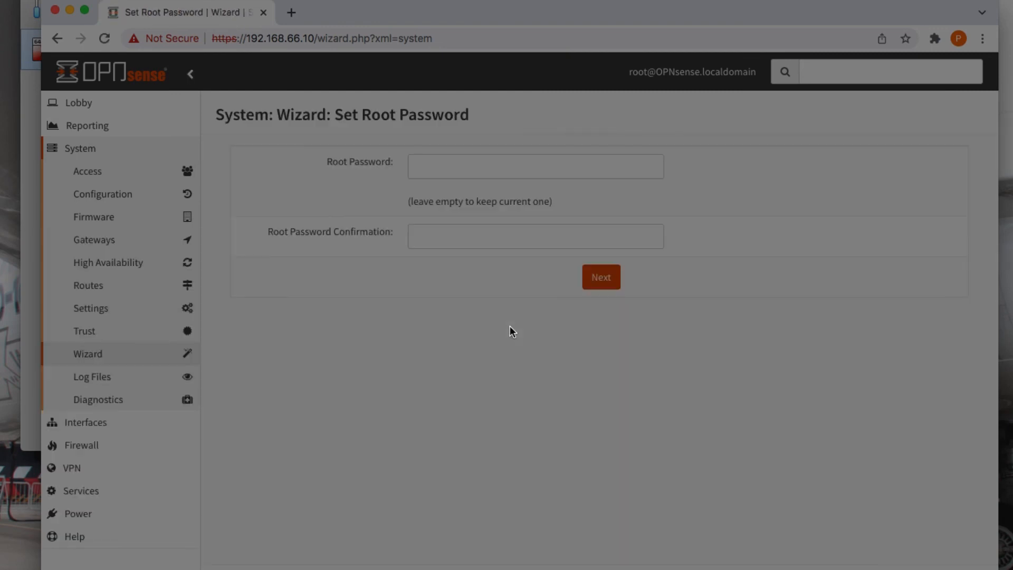
{"action": "left_click", "coordinate": [597, 280]}
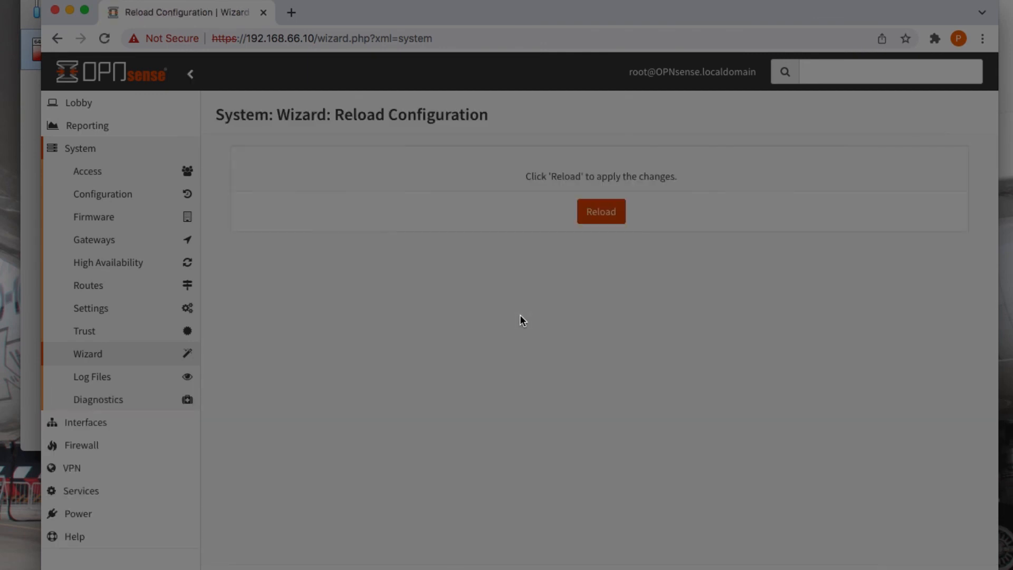
{"action": "left_click", "coordinate": [588, 211]}
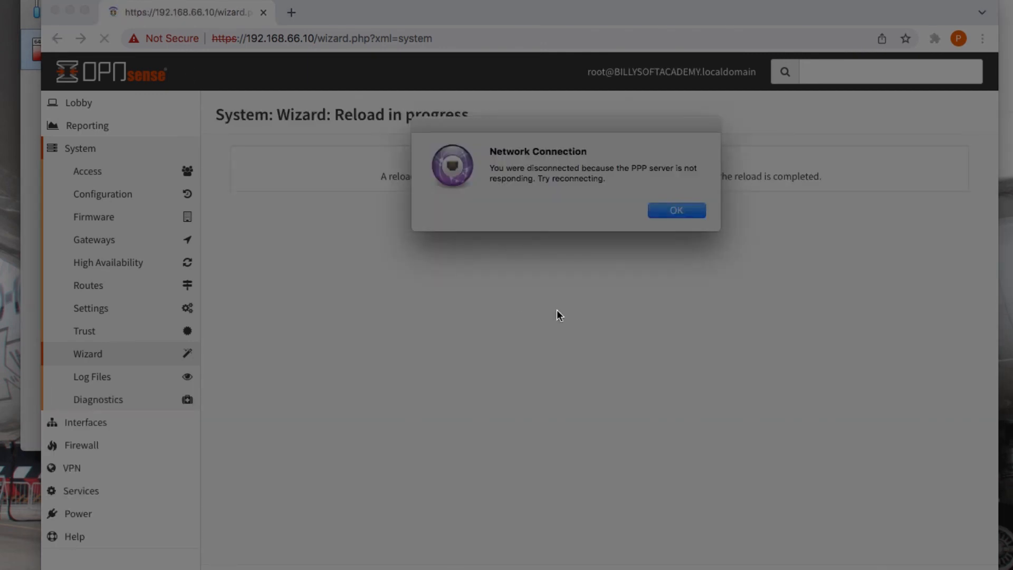
{"action": "left_click", "coordinate": [679, 213]}
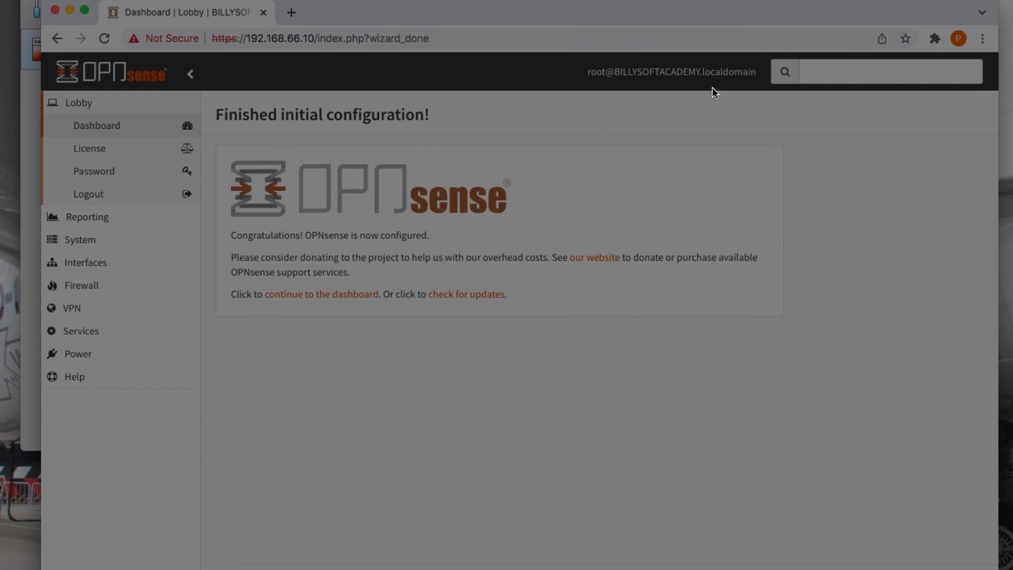
{"action": "left_click", "coordinate": [85, 129]}
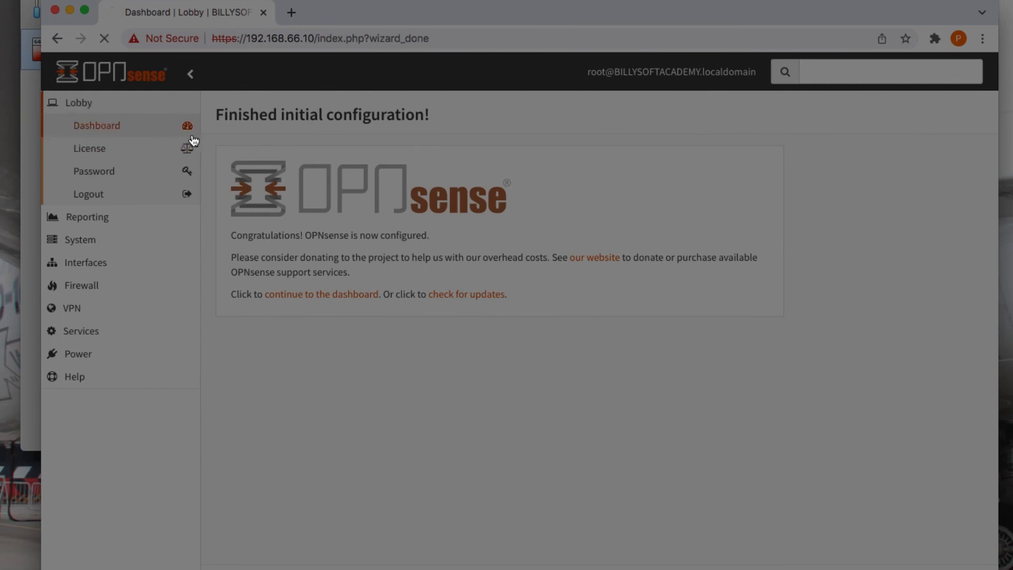